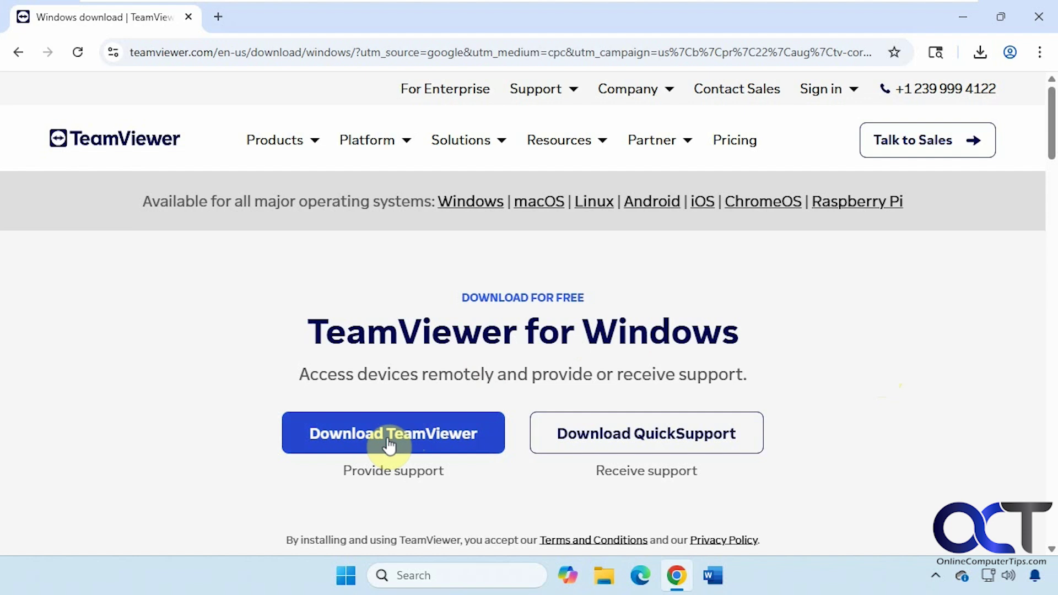
Step: Download TeamViewer_Setup_x64.exe to the Desktop in Chrome, then minimize Chrome
{"action": "left_click", "coordinate": [366, 444]}
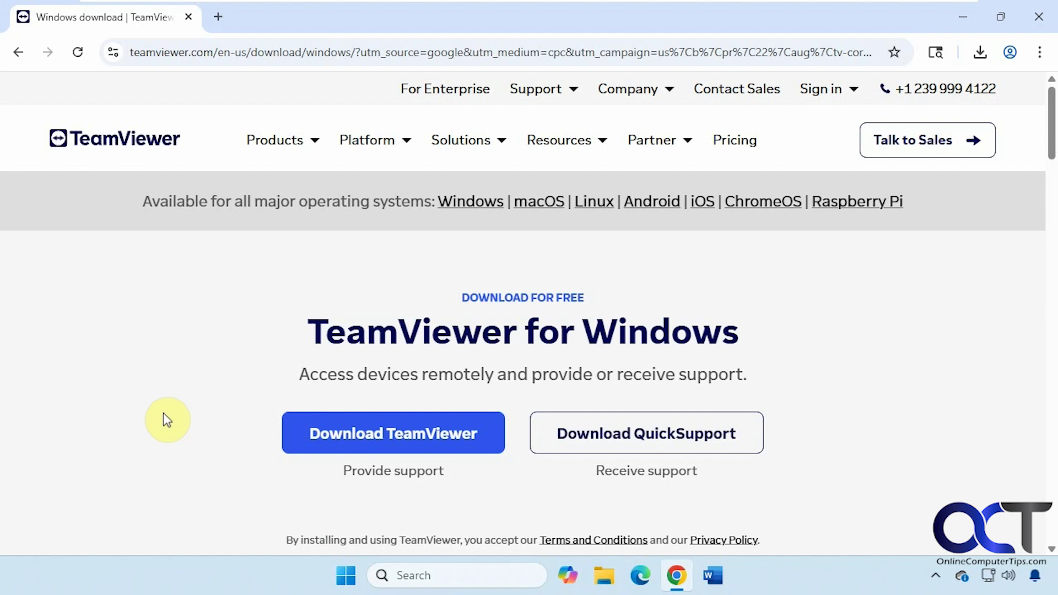
{"action": "left_click", "coordinate": [386, 435]}
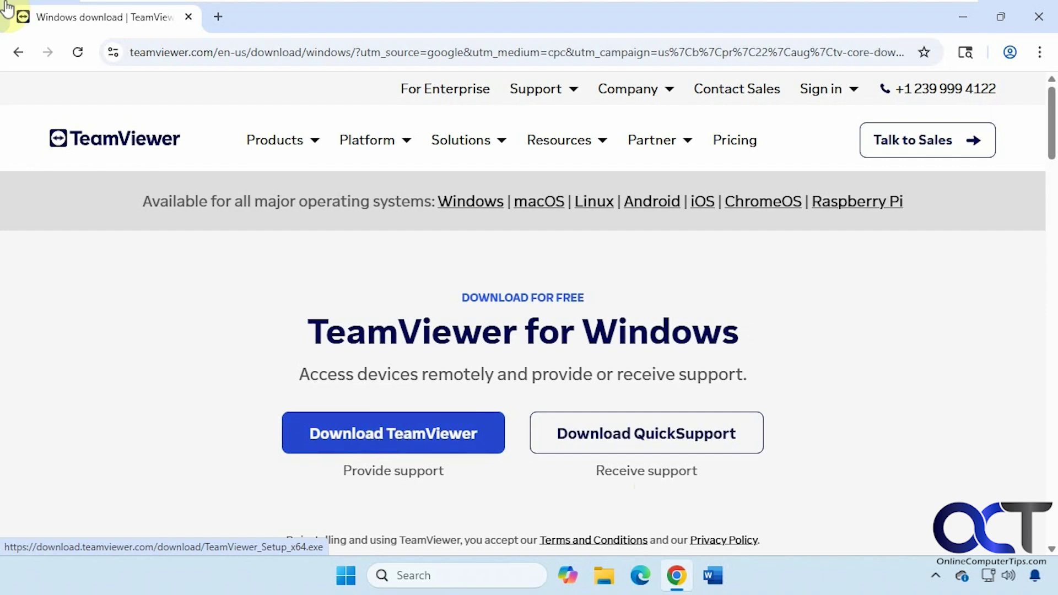
{"action": "left_click", "coordinate": [398, 439]}
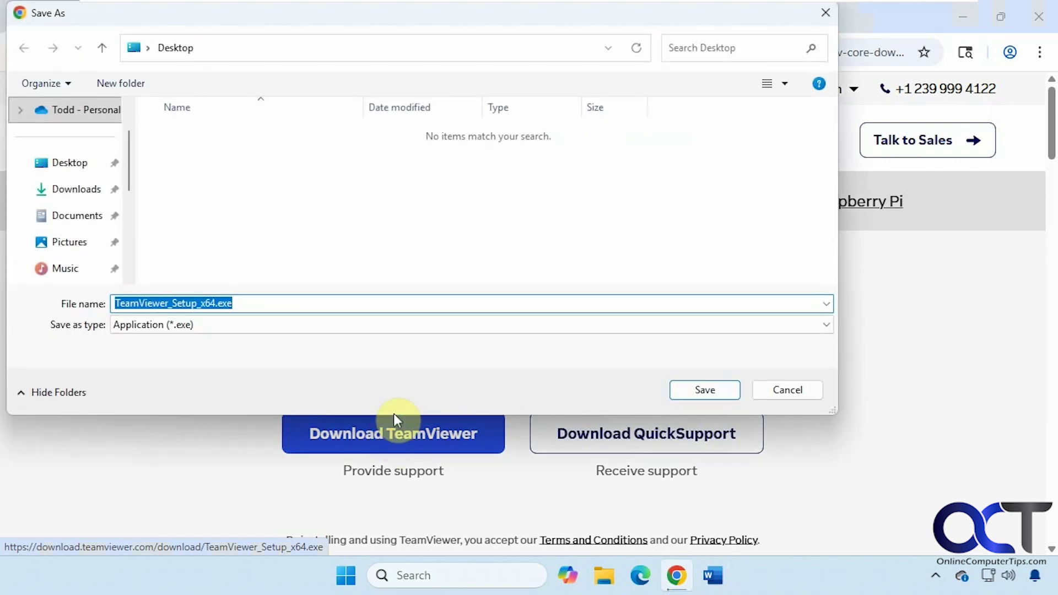
{"action": "left_click", "coordinate": [716, 391]}
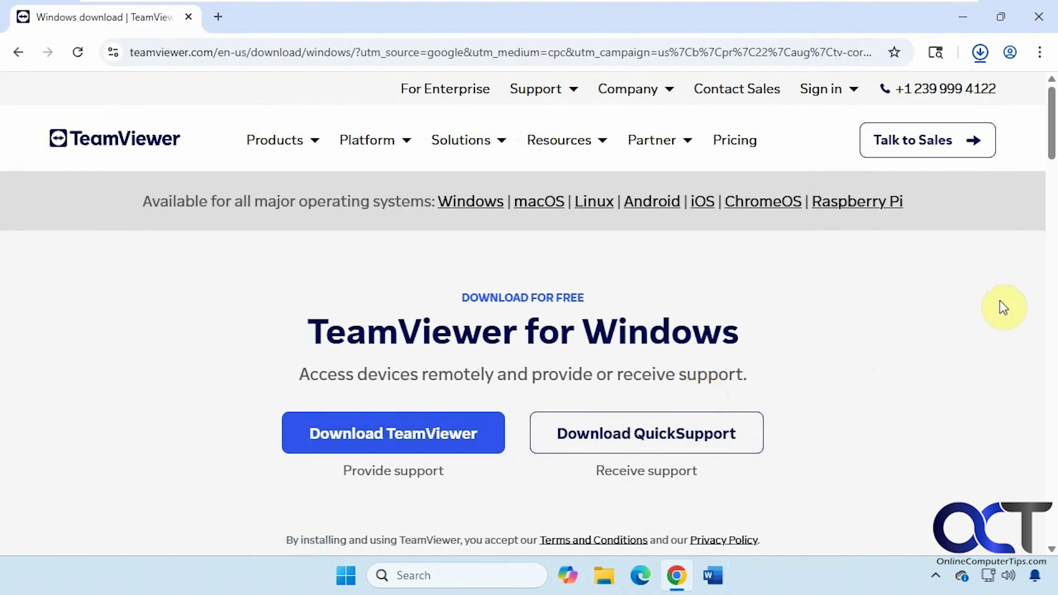
{"action": "left_click", "coordinate": [963, 17]}
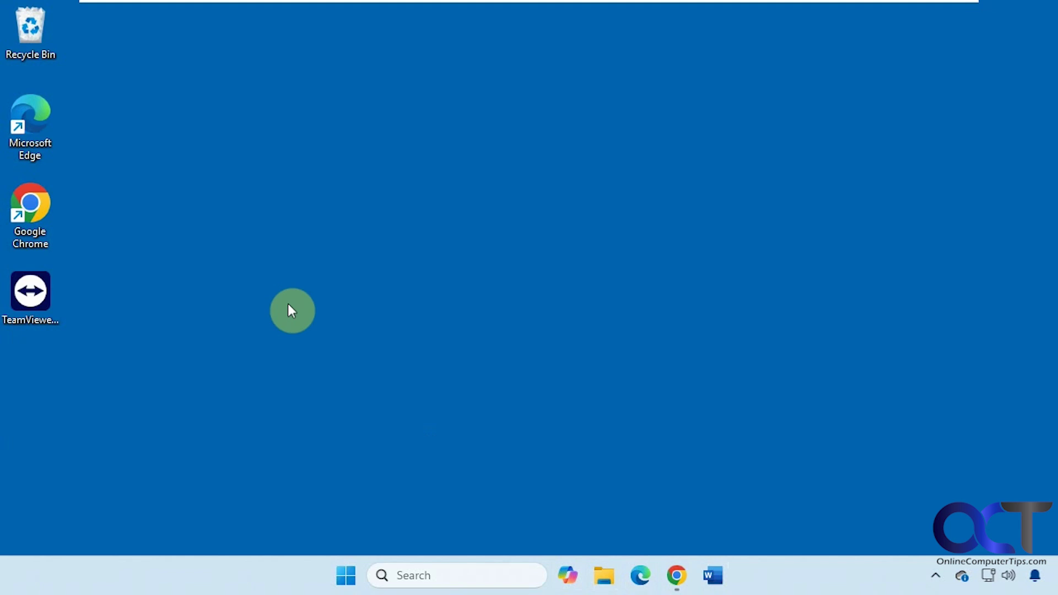
Step: Run TeamViewer_Setup_x64.exe with Default installation and approve the User Account Control prompt
{"action": "double_click", "coordinate": [44, 296]}
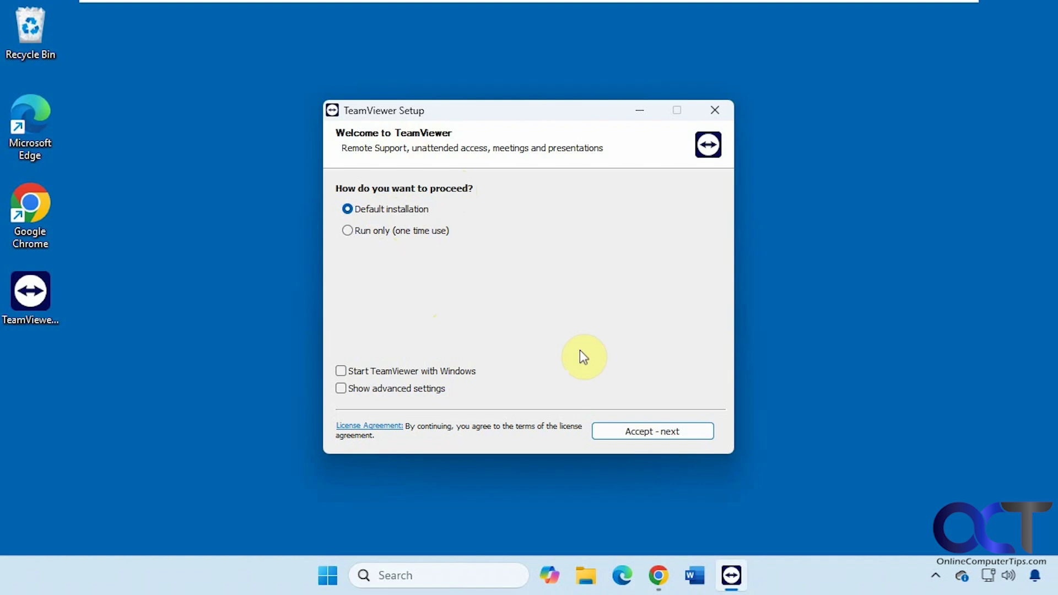
{"action": "left_click", "coordinate": [652, 435]}
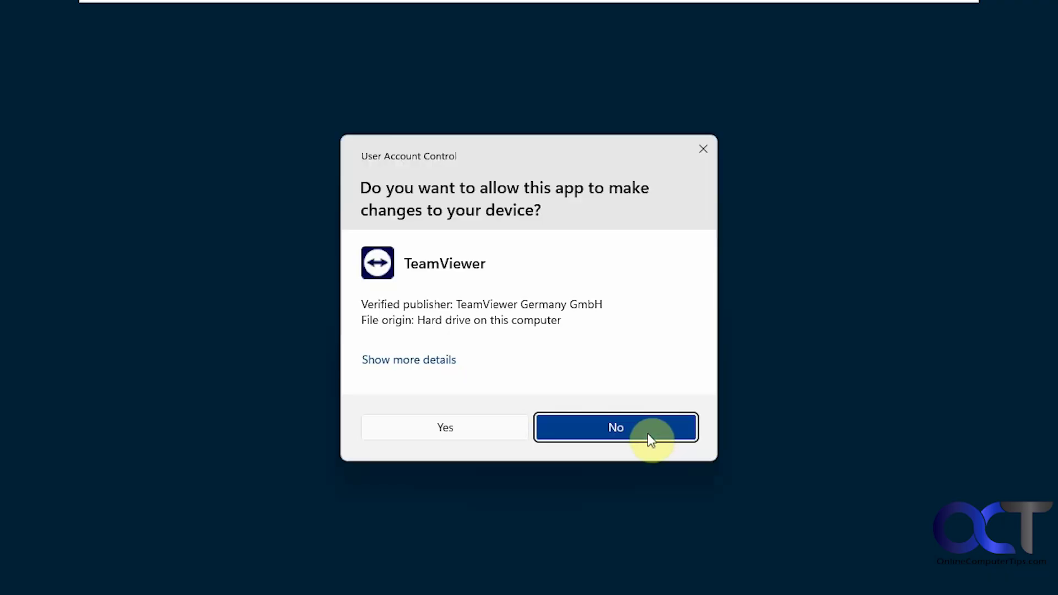
{"action": "left_click", "coordinate": [467, 429]}
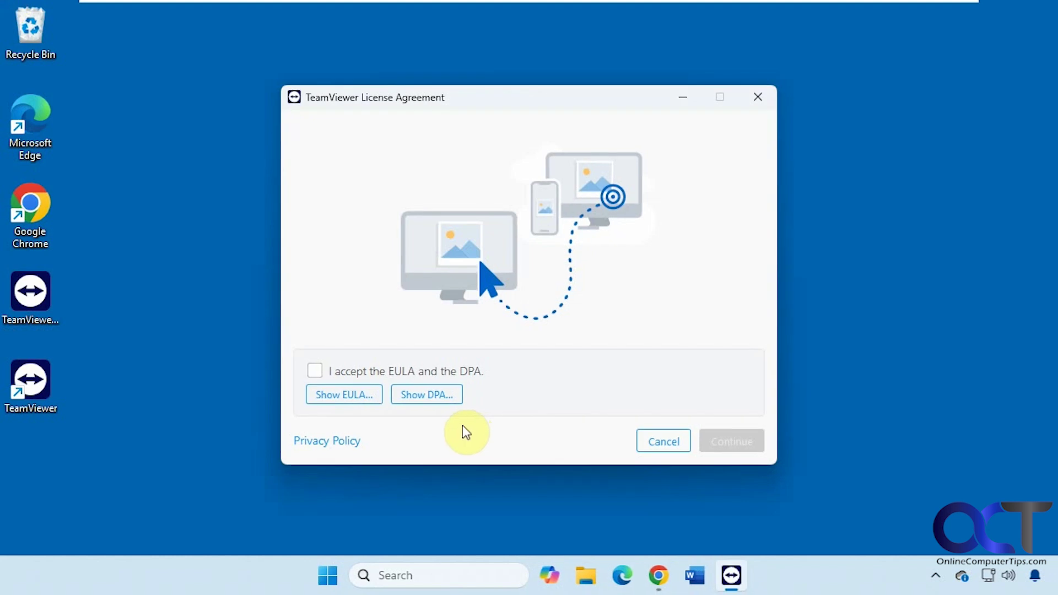
Step: Accept the EULA and DPA, continue, and move the TeamViewer window fully on-screen
{"action": "left_click", "coordinate": [314, 370]}
{"action": "left_click", "coordinate": [720, 441]}
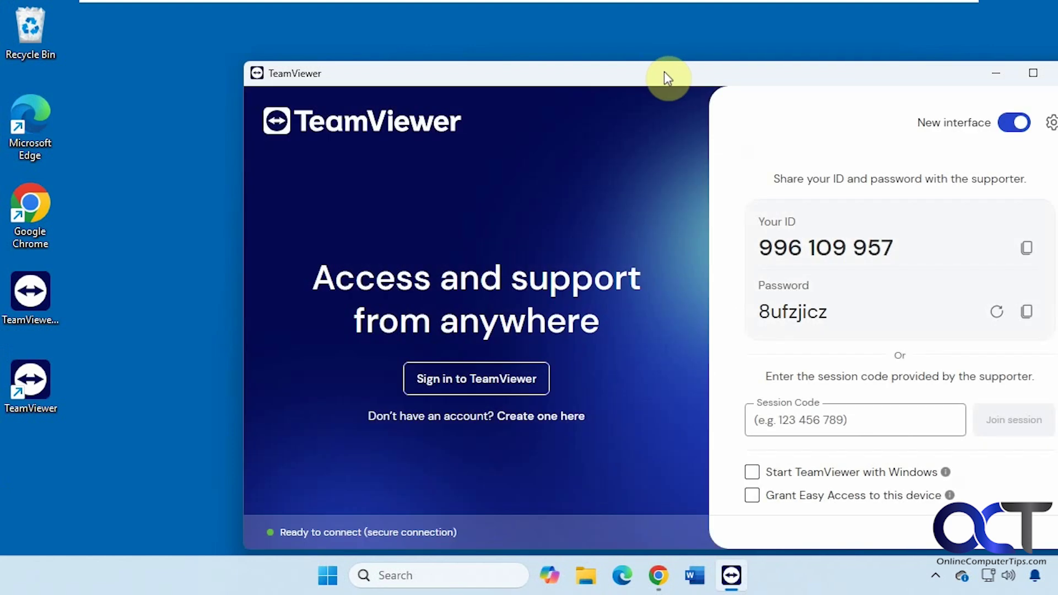
{"action": "left_click_drag", "start_coordinate": [663, 71], "coordinate": [549, 55]}
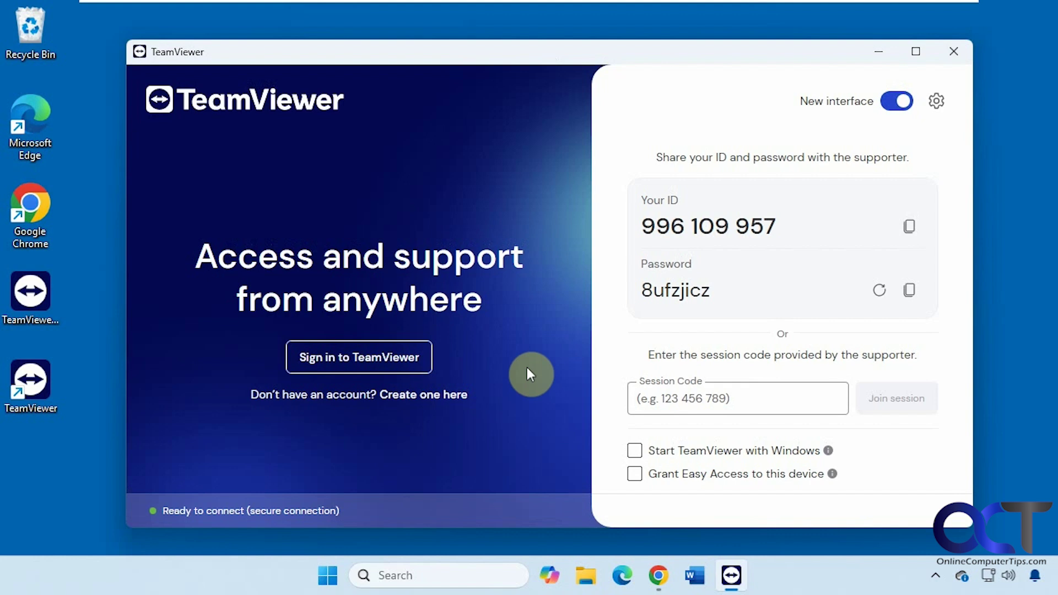
Step: Start the TeamViewer account sign-in and submit the account e-mail address
{"action": "left_click", "coordinate": [370, 363]}
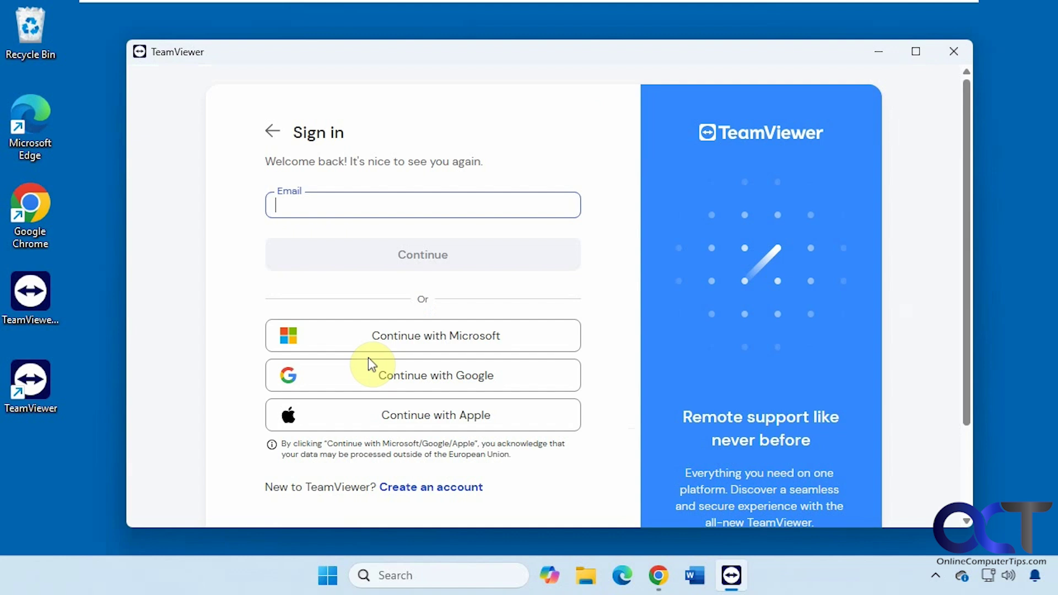
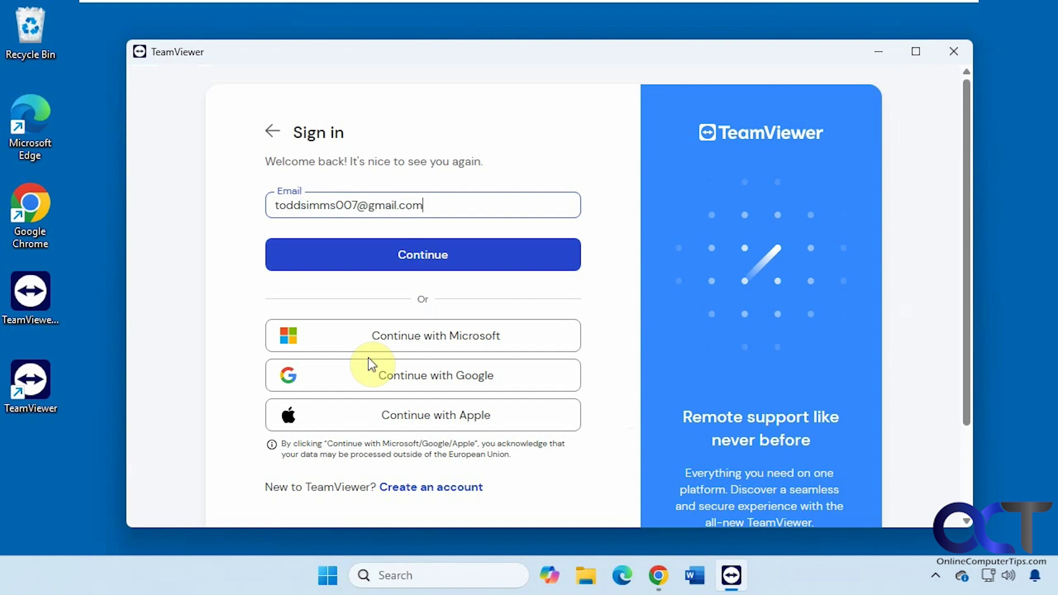
{"action": "left_click", "coordinate": [401, 257]}
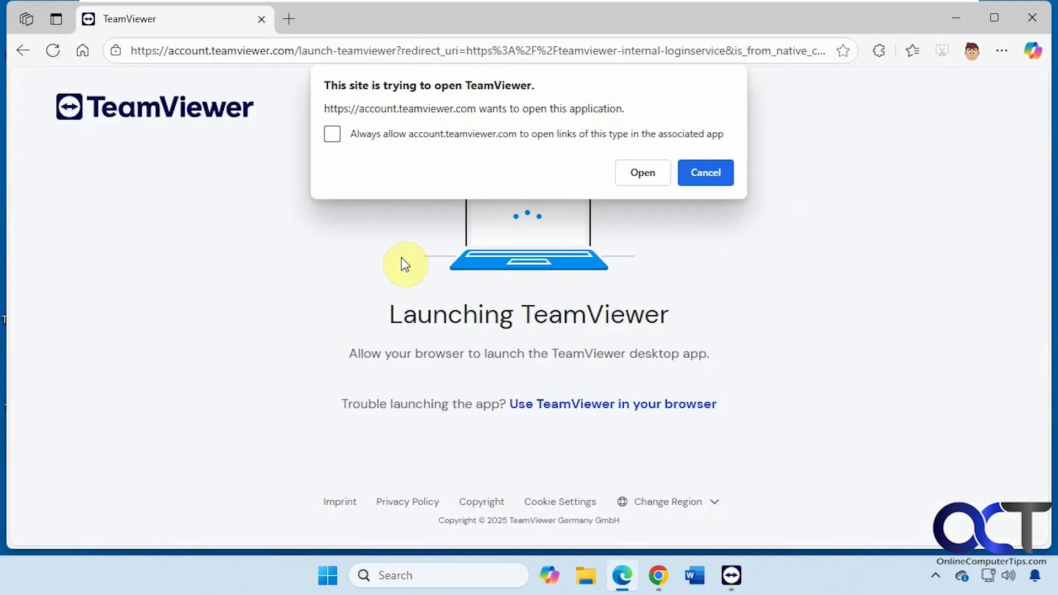
Step: Let Edge always open TeamViewer, enter the account password and sign in
{"action": "left_click", "coordinate": [449, 136]}
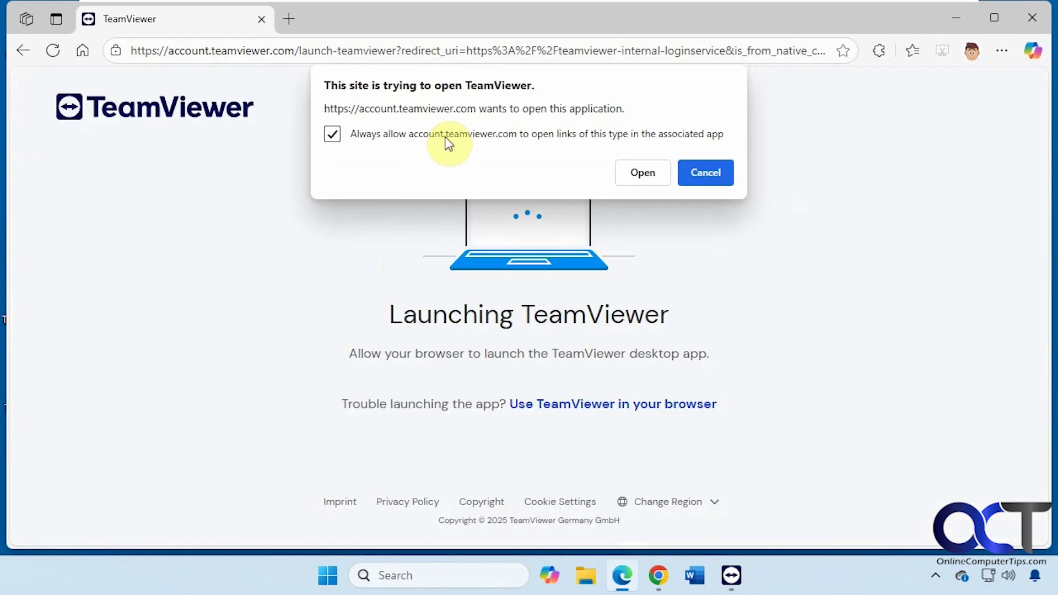
{"action": "left_click", "coordinate": [661, 173]}
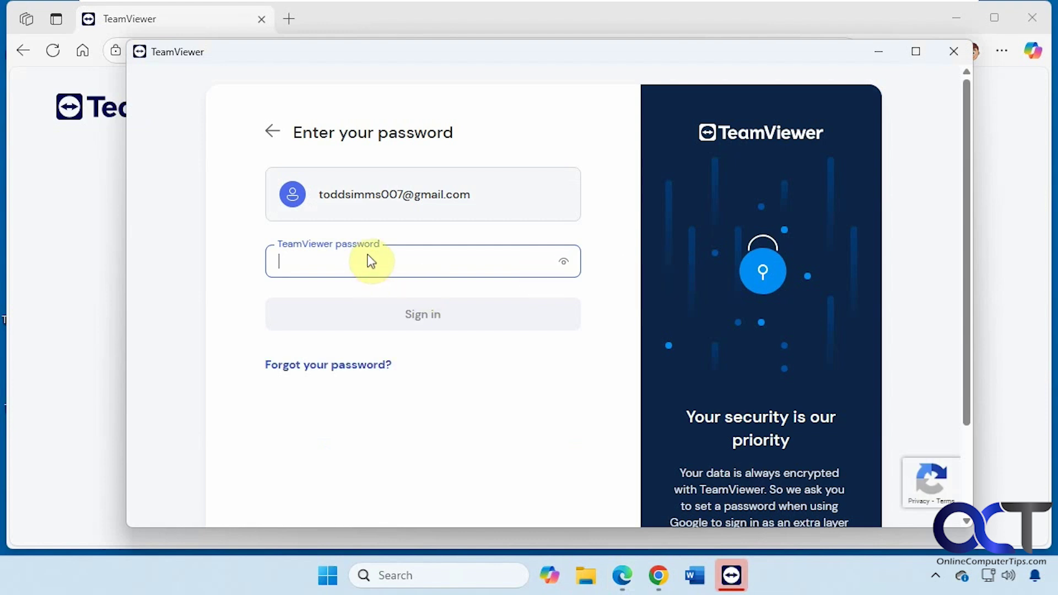
{"action": "type", "text": "•••••"}
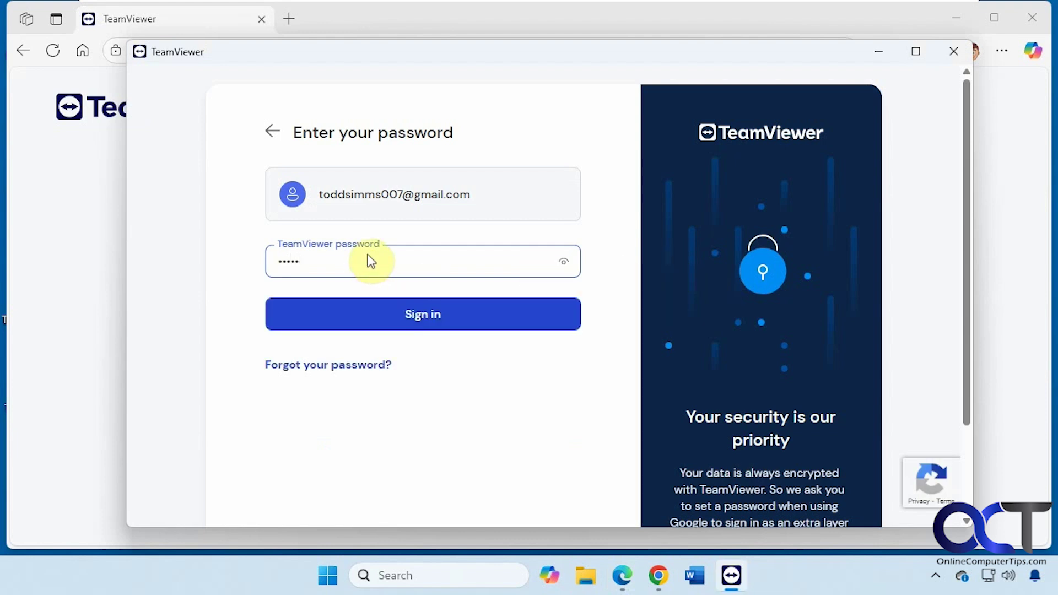
{"action": "type", "text": "••••••"}
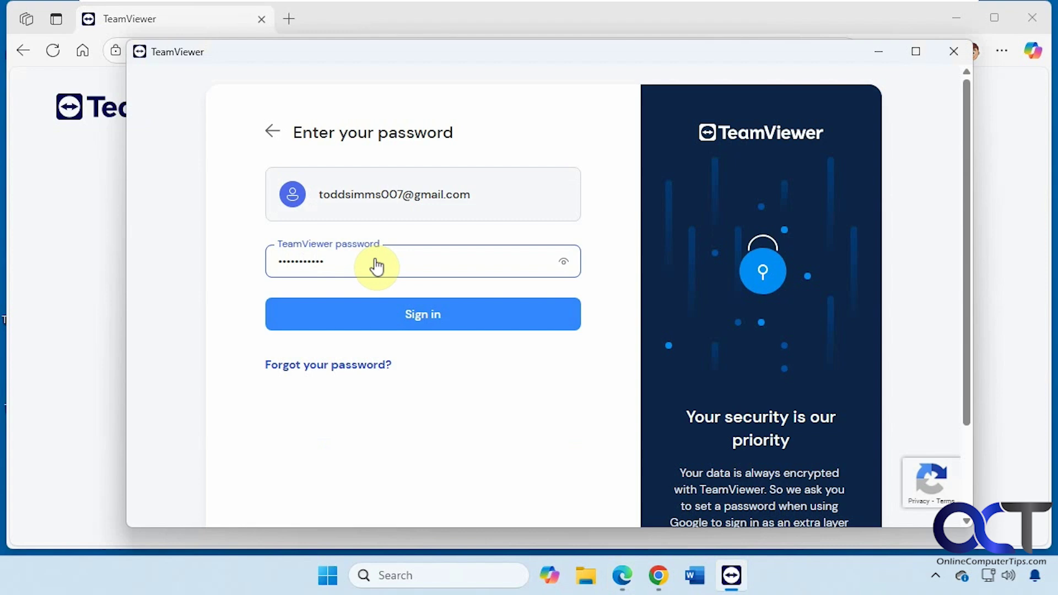
{"action": "left_click", "coordinate": [406, 314]}
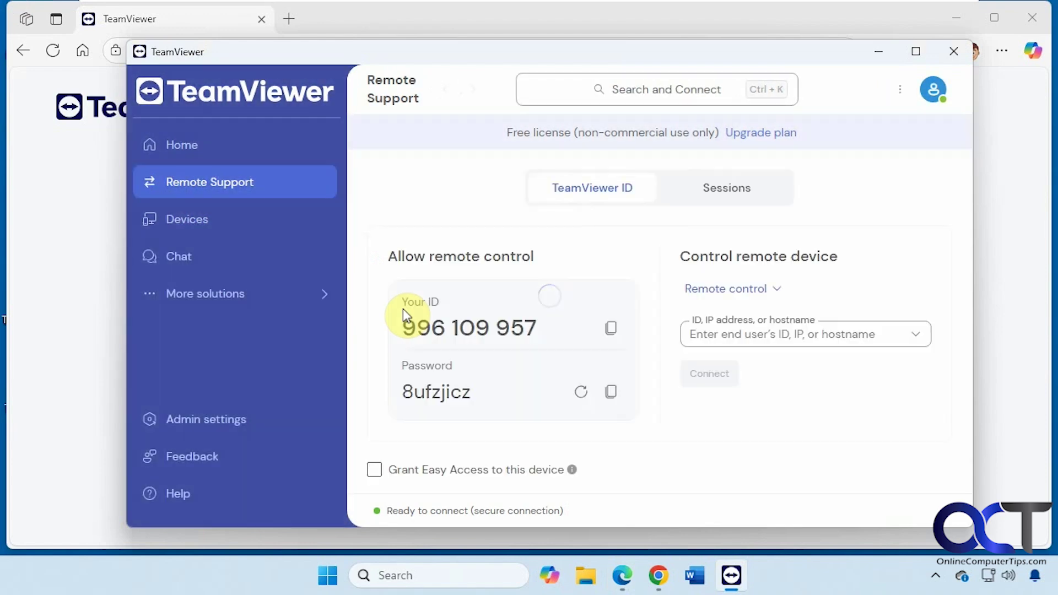
{"action": "left_click", "coordinate": [964, 15]}
Step: Save TeamViewerQS_x64.exe to the Desktop via Edge's Save as, then minimize Edge
{"action": "left_click", "coordinate": [964, 15]}
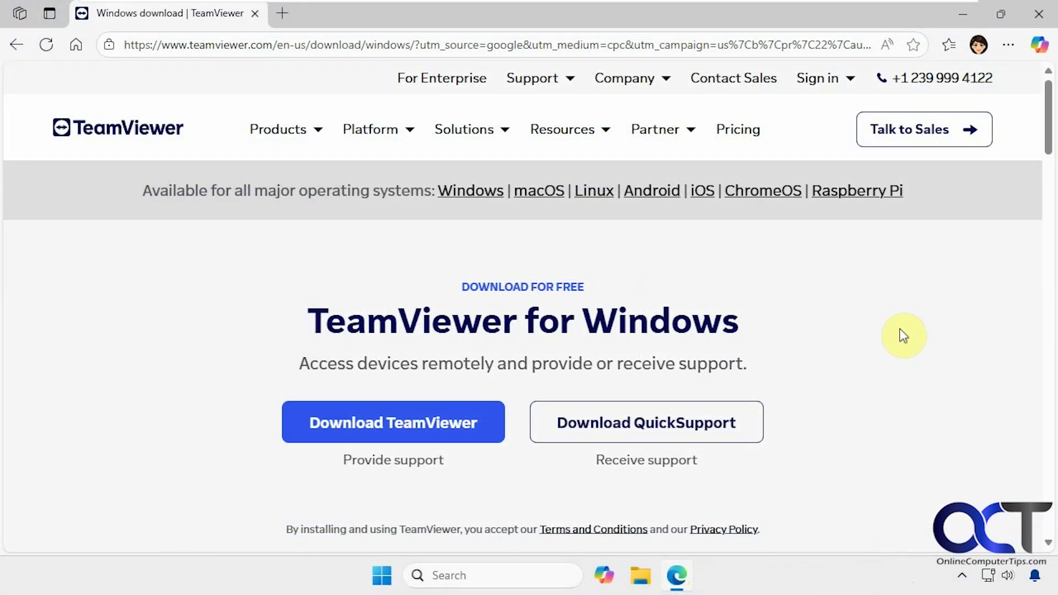
{"action": "left_click", "coordinate": [647, 429]}
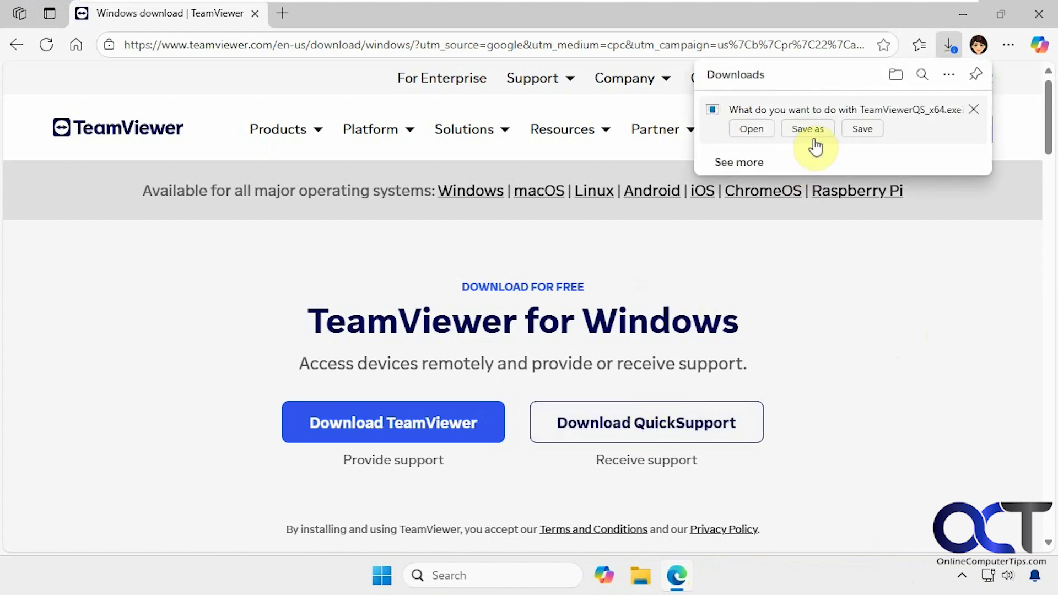
{"action": "left_click", "coordinate": [814, 134]}
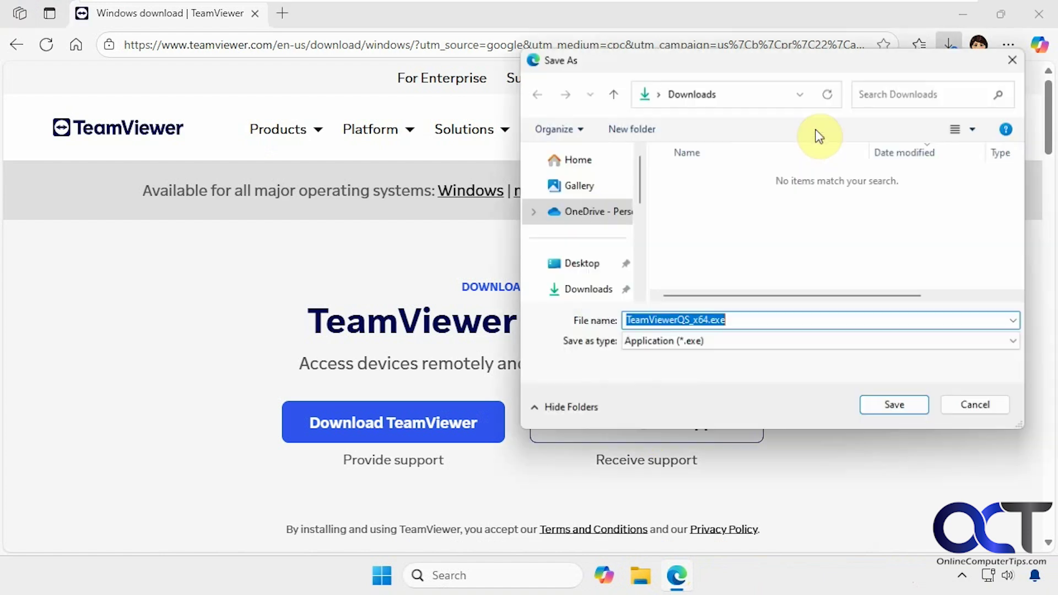
{"action": "left_click", "coordinate": [579, 264]}
{"action": "left_click", "coordinate": [881, 408]}
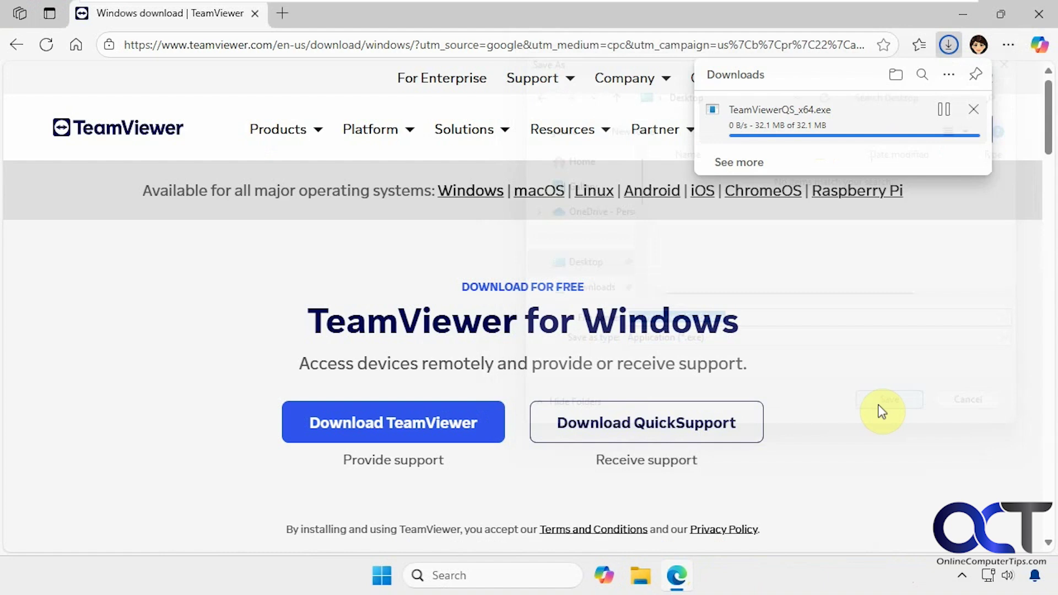
{"action": "left_click", "coordinate": [966, 18]}
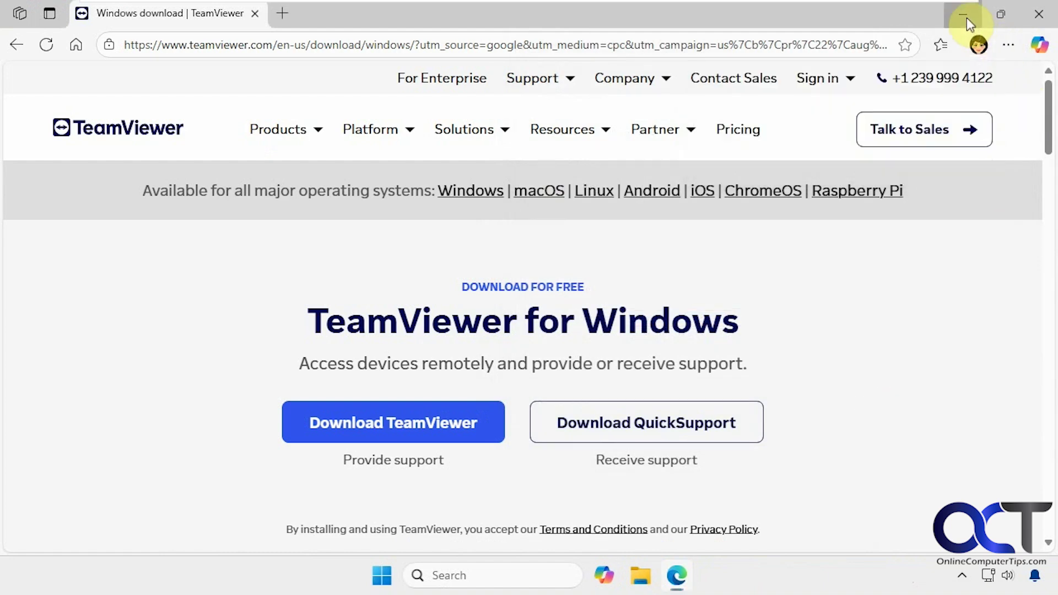
{"action": "left_click", "coordinate": [966, 17]}
{"action": "left_click", "coordinate": [37, 302]}
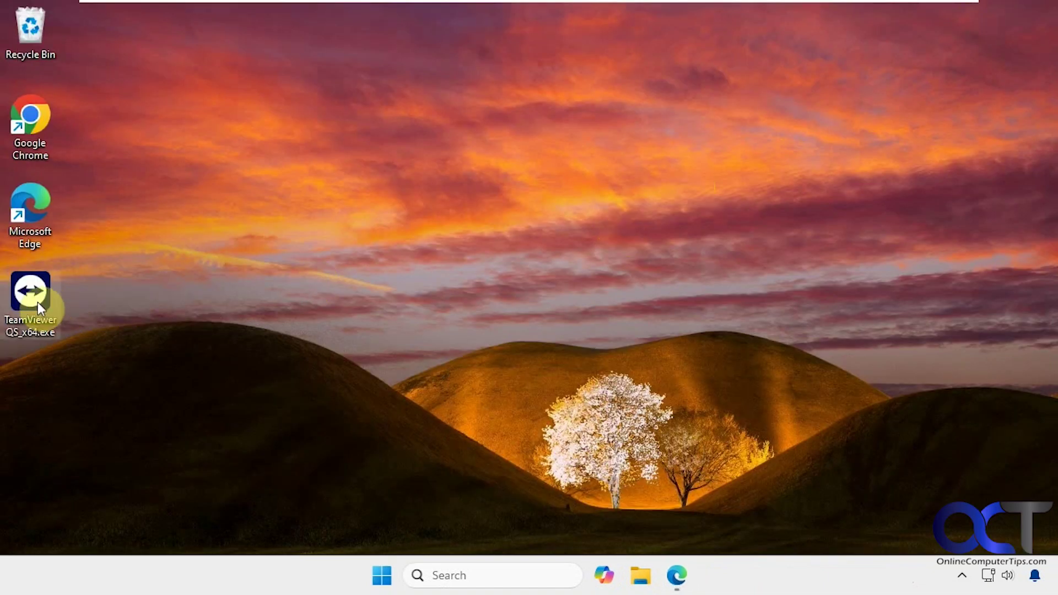
{"action": "double_click", "coordinate": [42, 310]}
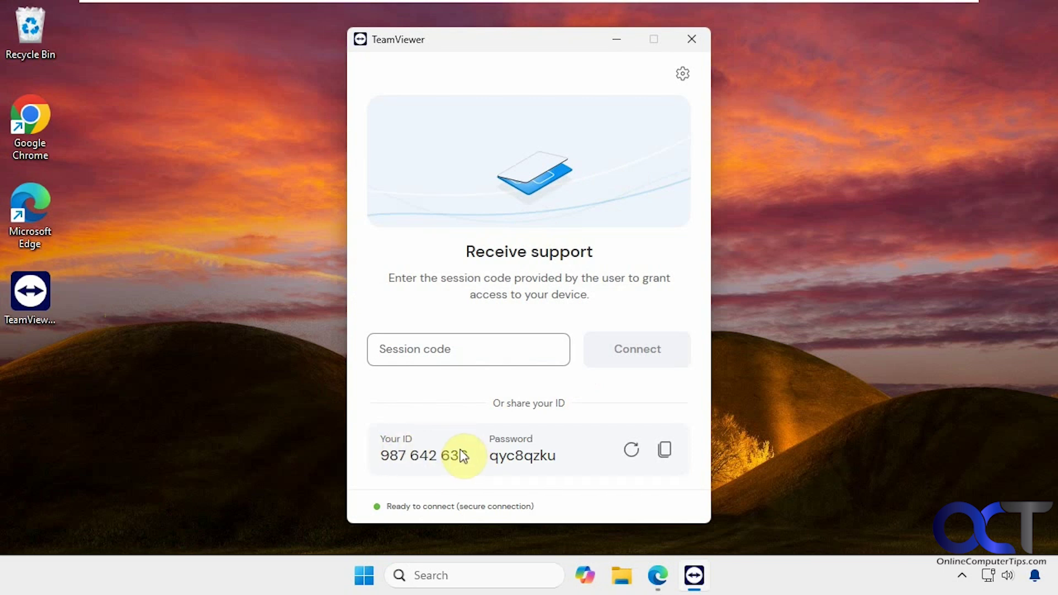
{"action": "left_click_drag", "start_coordinate": [457, 455], "coordinate": [408, 451]}
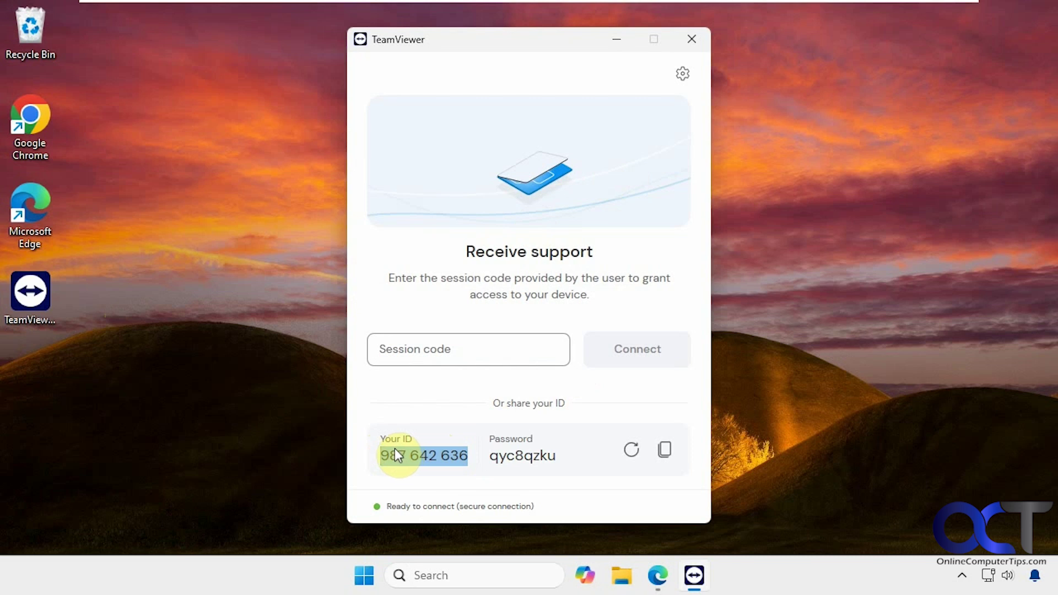
{"action": "right_click", "coordinate": [396, 451]}
{"action": "left_click", "coordinate": [439, 474]}
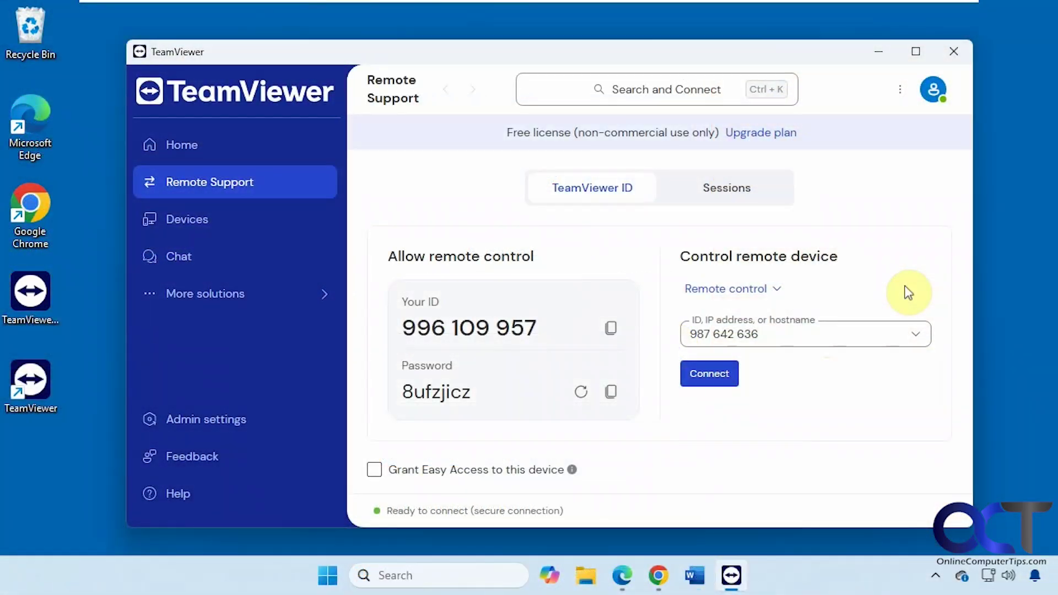
{"action": "left_click", "coordinate": [710, 375]}
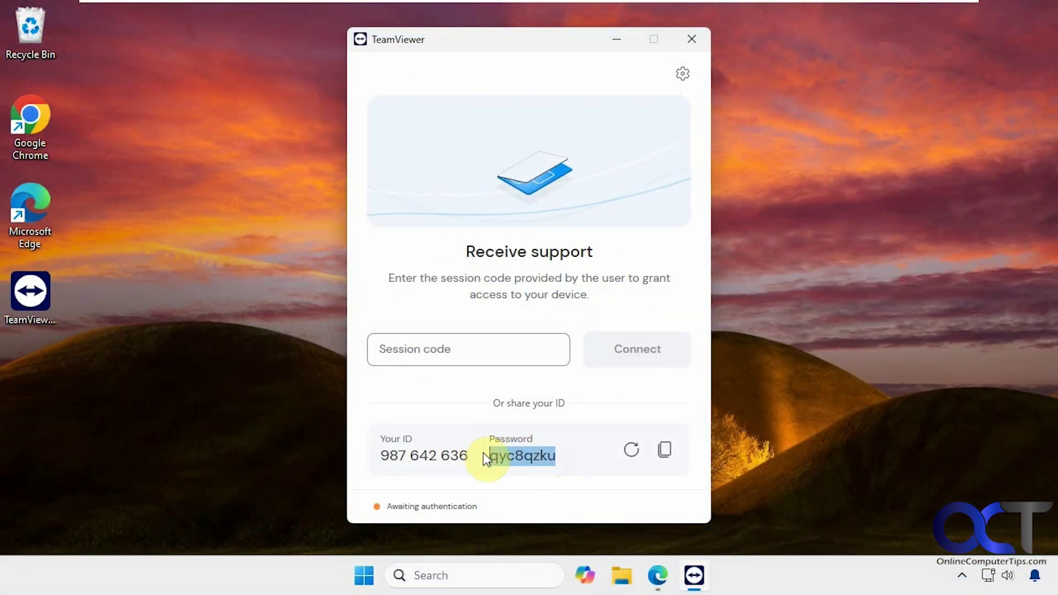
{"action": "right_click", "coordinate": [521, 452]}
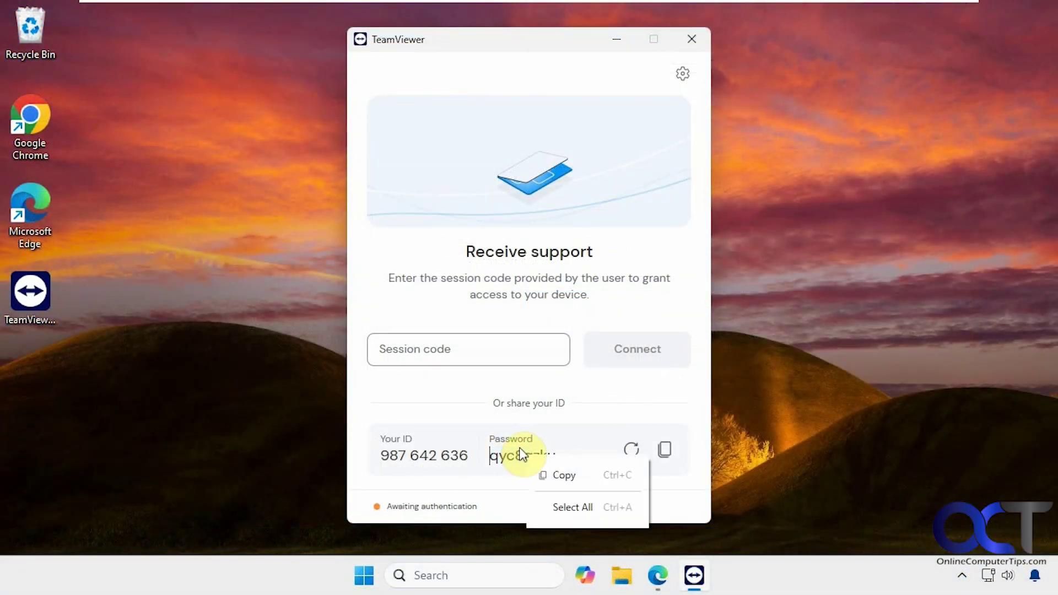
{"action": "left_click", "coordinate": [561, 474]}
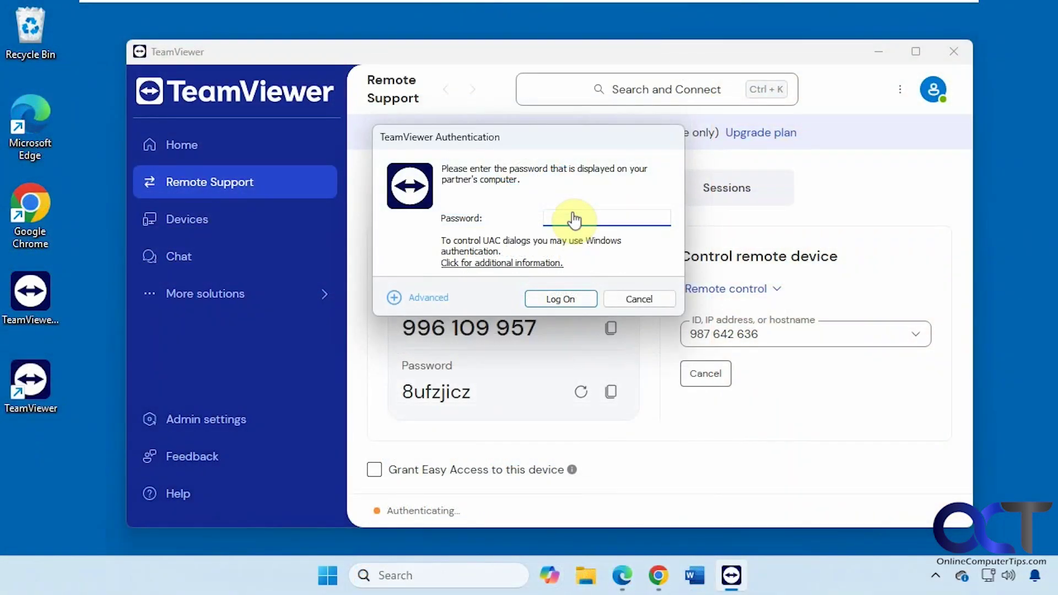
Step: Paste the partner password, keep Advanced access control on Full access, and log on
{"action": "key", "text": "ctrl+v"}
{"action": "left_click", "coordinate": [394, 298]}
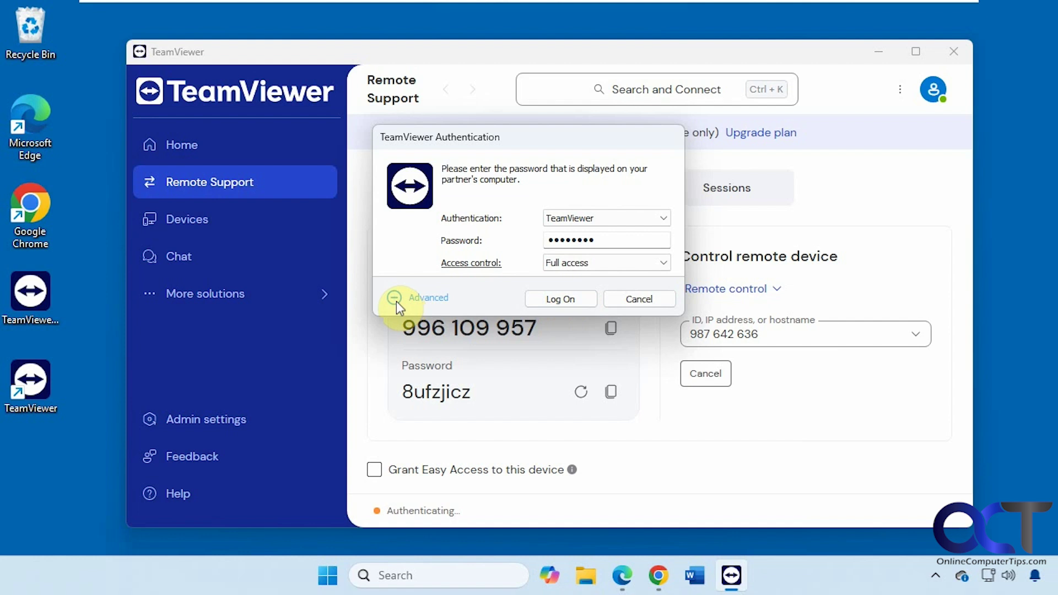
{"action": "left_click", "coordinate": [604, 262]}
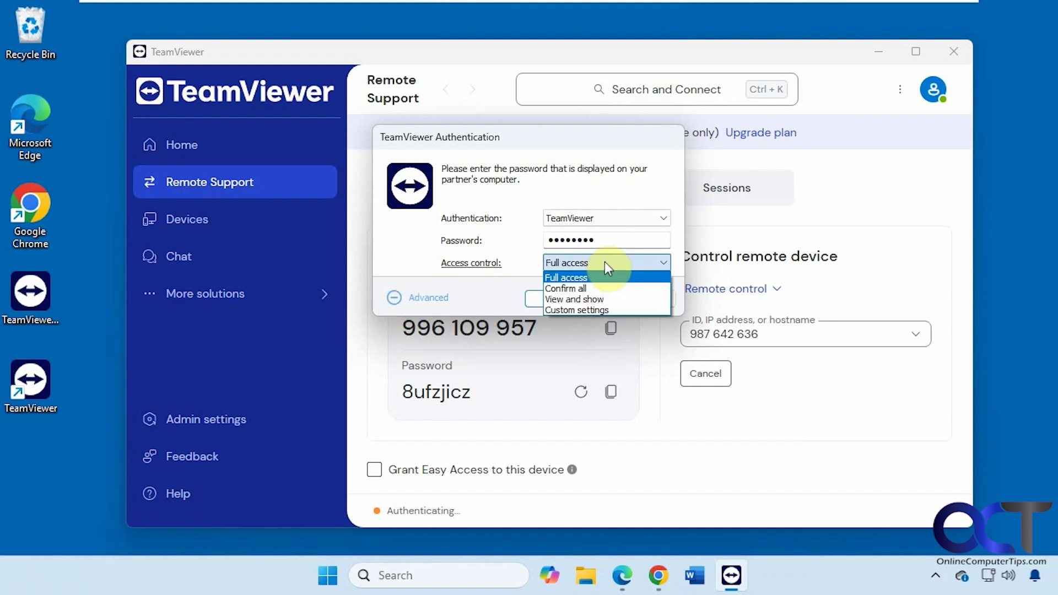
{"action": "left_click", "coordinate": [605, 276]}
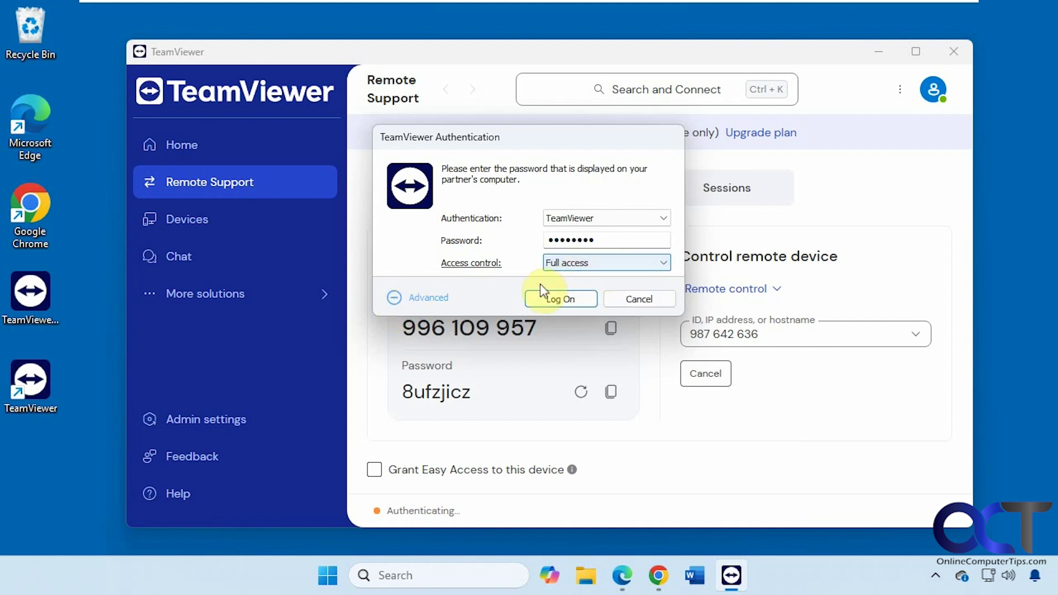
{"action": "left_click", "coordinate": [570, 298]}
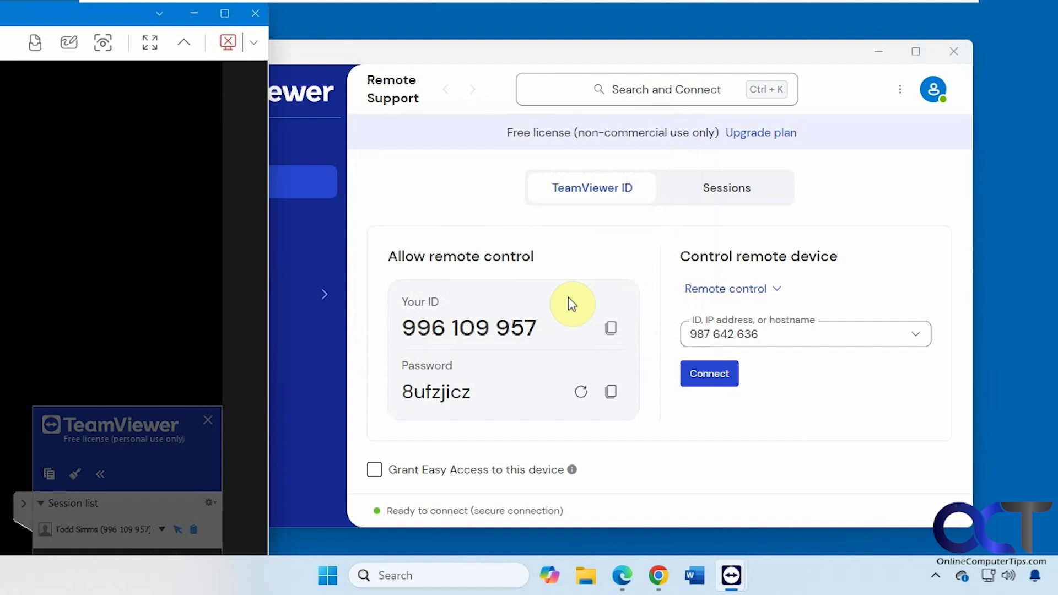
Step: Resize and reposition the WIN11-PRO session window so the remote desktop fits
{"action": "left_click_drag", "start_coordinate": [94, 12], "coordinate": [710, 74]}
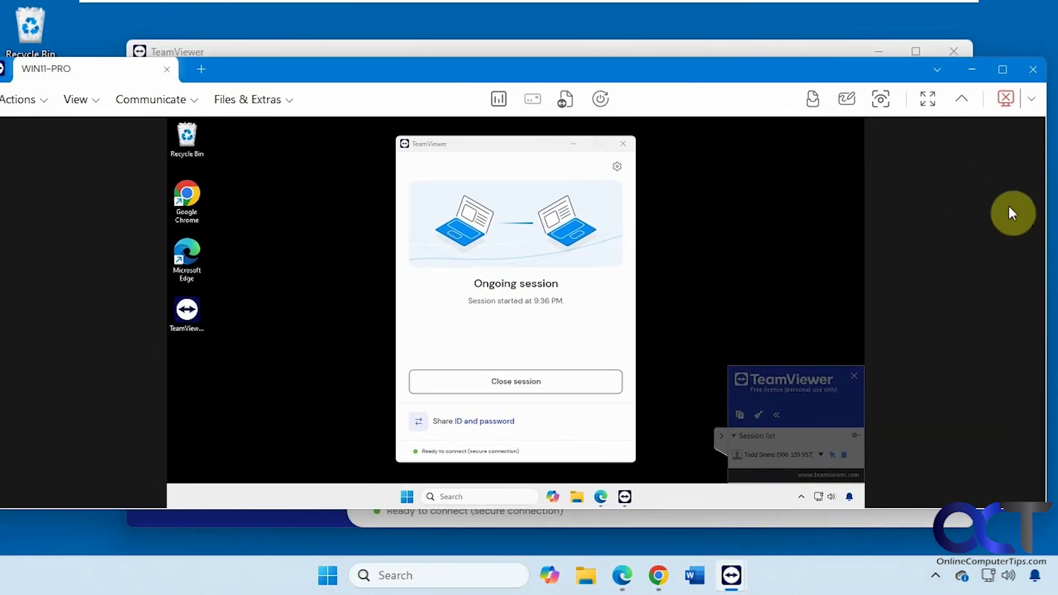
{"action": "left_click_drag", "start_coordinate": [1045, 228], "coordinate": [805, 234]}
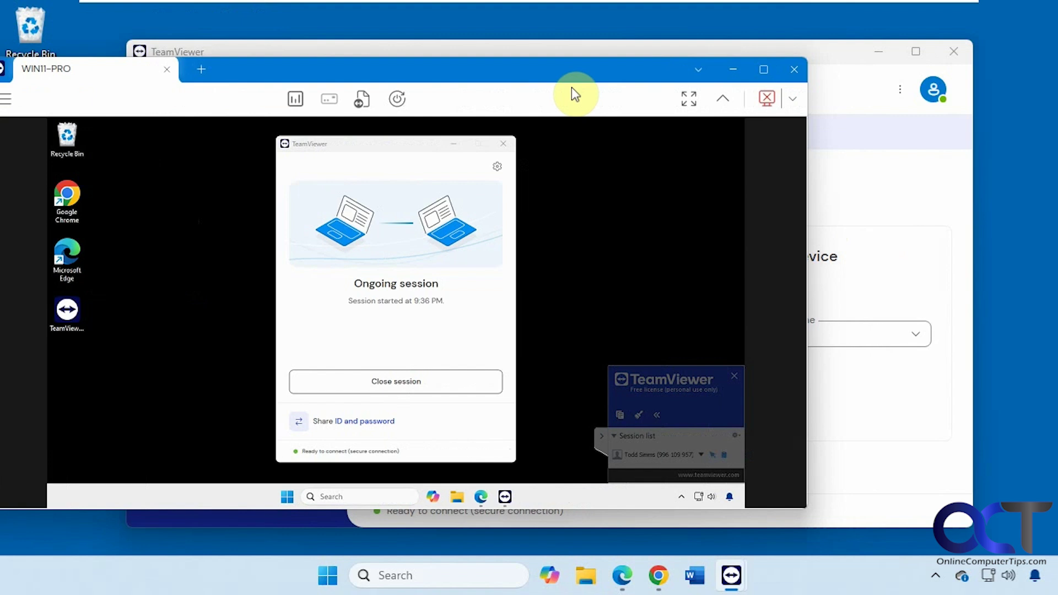
{"action": "left_click_drag", "start_coordinate": [571, 87], "coordinate": [708, 78]}
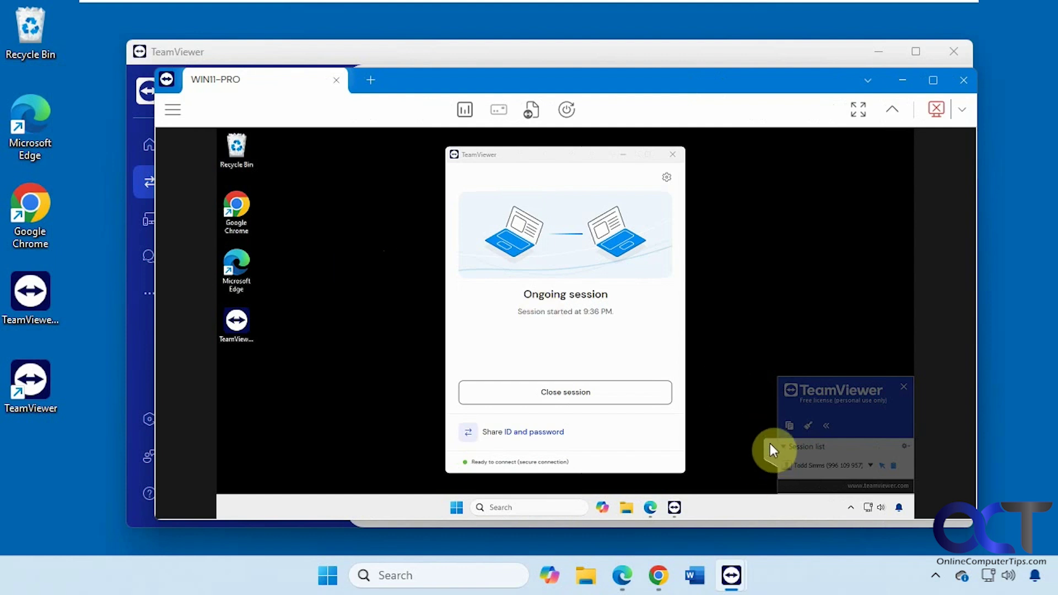
Step: Minimize the remote ongoing-session dialog and check the remote Start menu
{"action": "left_click", "coordinate": [624, 157]}
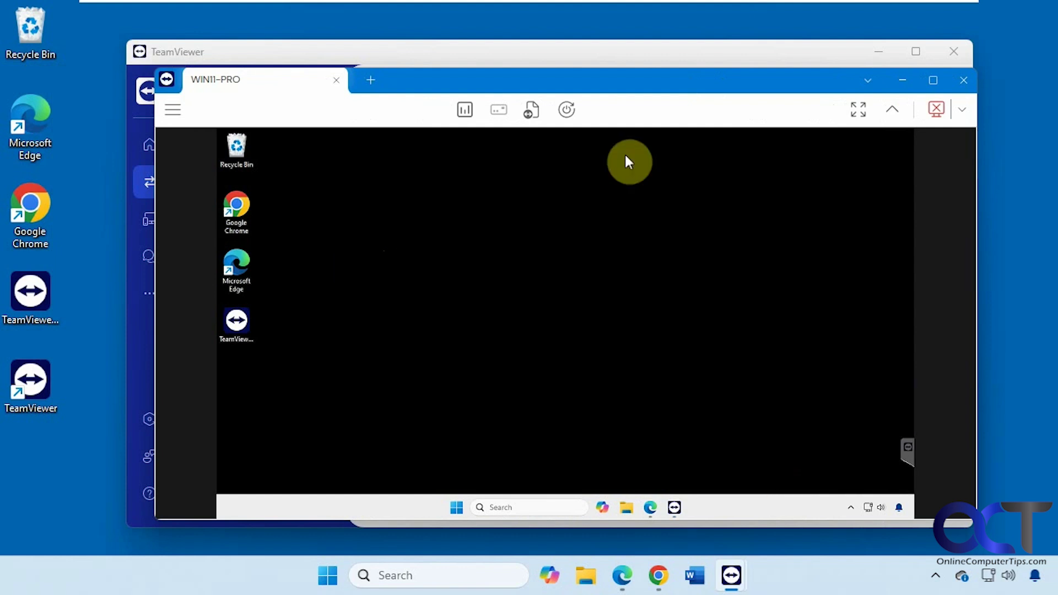
{"action": "left_click", "coordinate": [456, 507]}
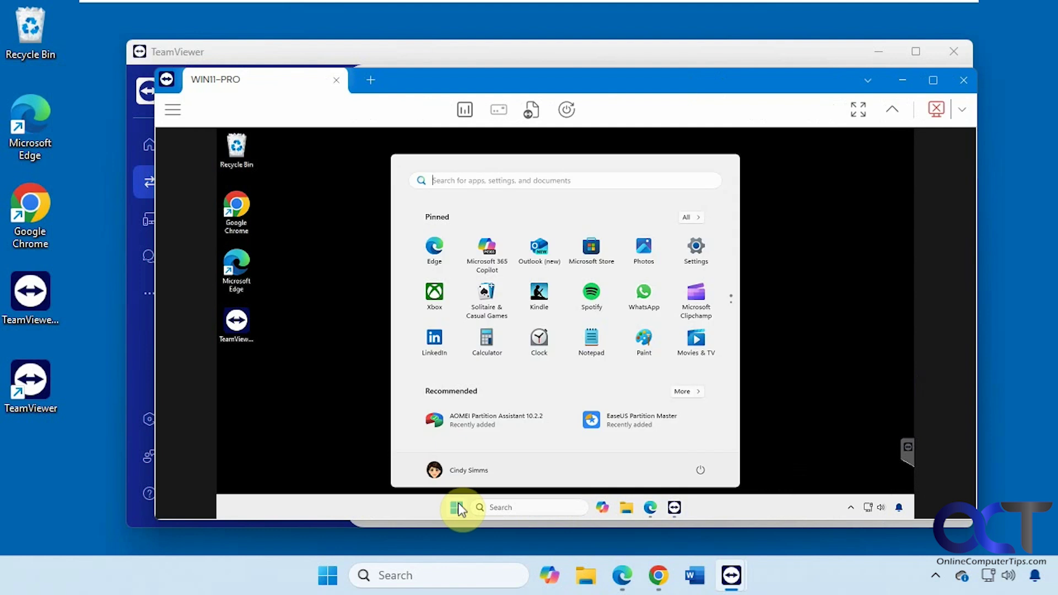
{"action": "left_click", "coordinate": [795, 313]}
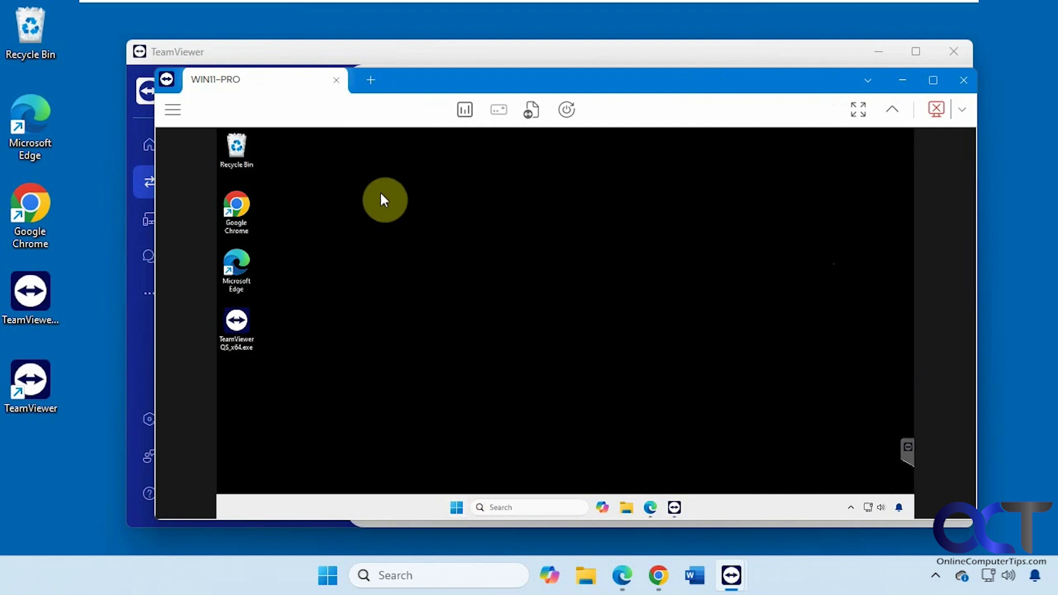
Step: Browse the session menu's Actions submenus, then display the View options showing wallpaper hidden
{"action": "left_click", "coordinate": [173, 110]}
{"action": "mouse_move", "coordinate": [205, 149]}
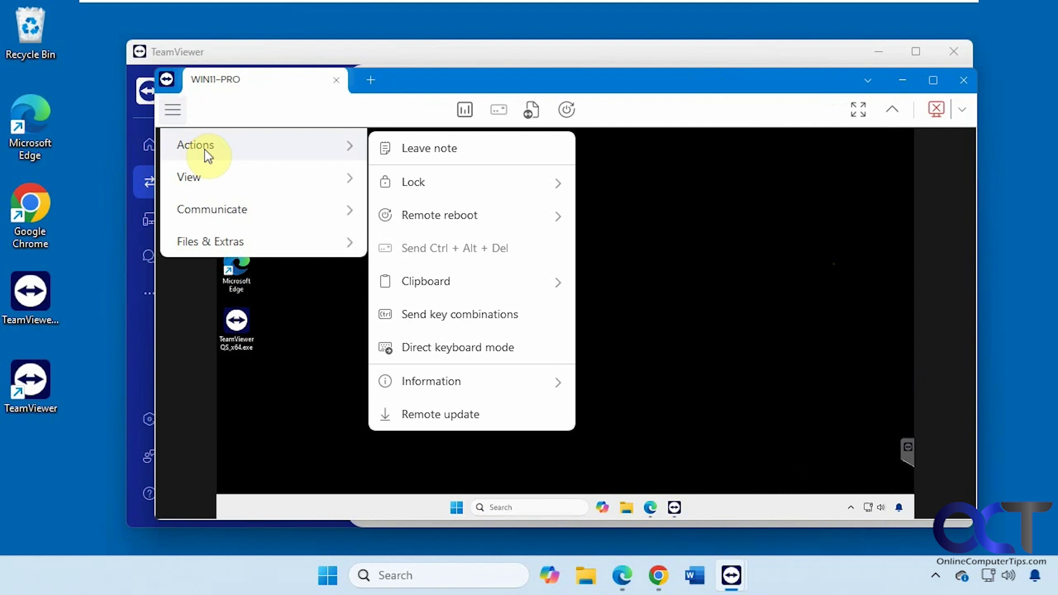
{"action": "mouse_move", "coordinate": [451, 182]}
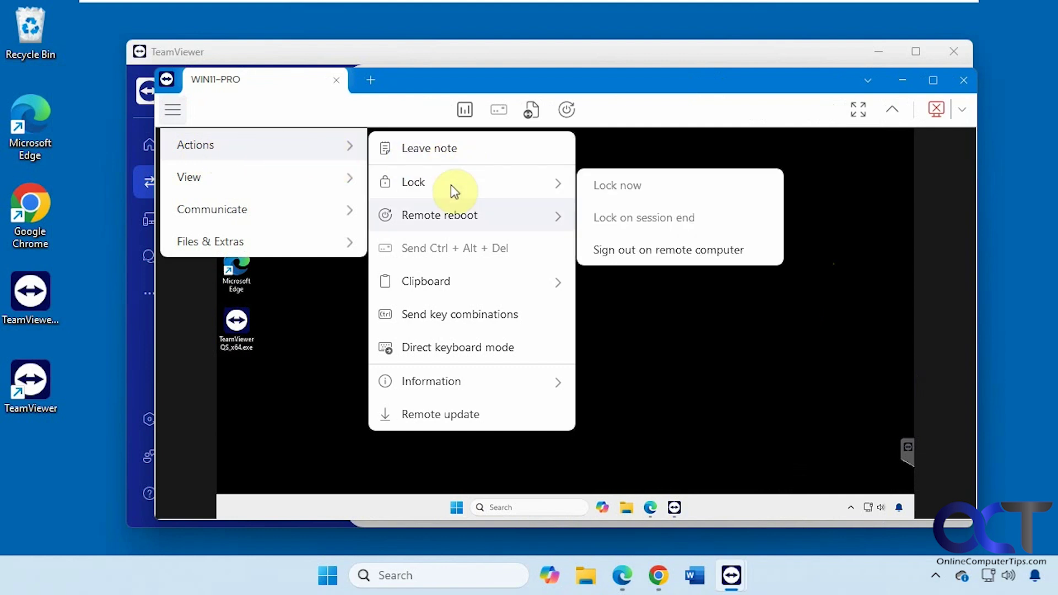
{"action": "mouse_move", "coordinate": [473, 291]}
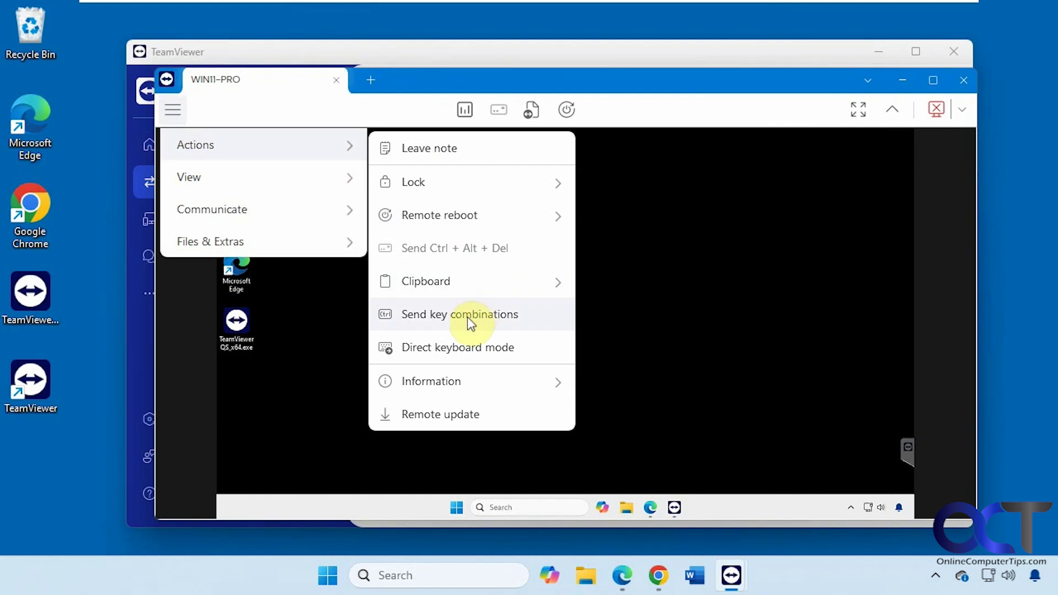
{"action": "mouse_move", "coordinate": [455, 380]}
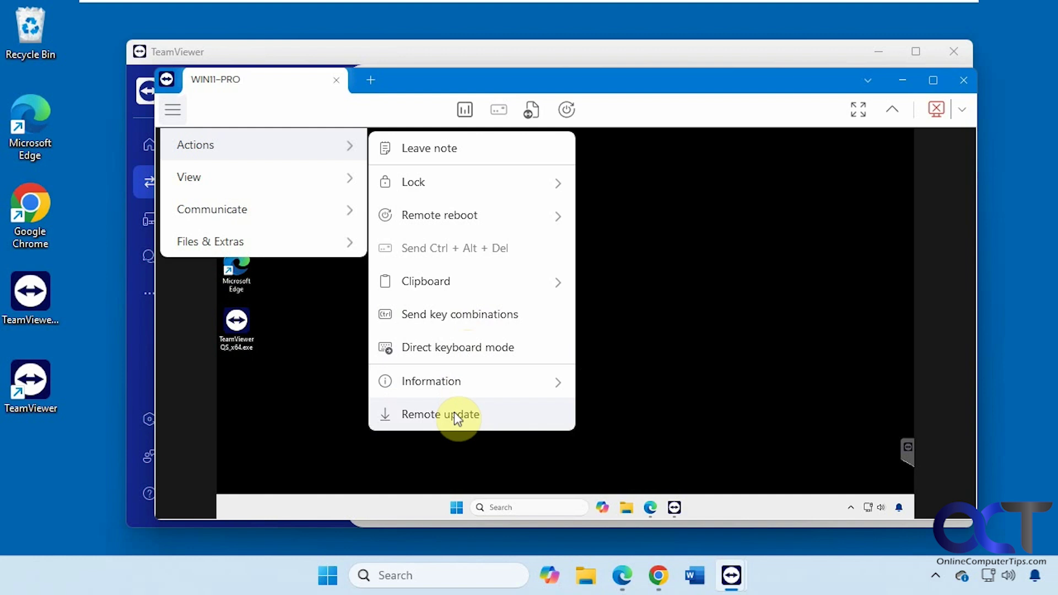
{"action": "mouse_move", "coordinate": [260, 186]}
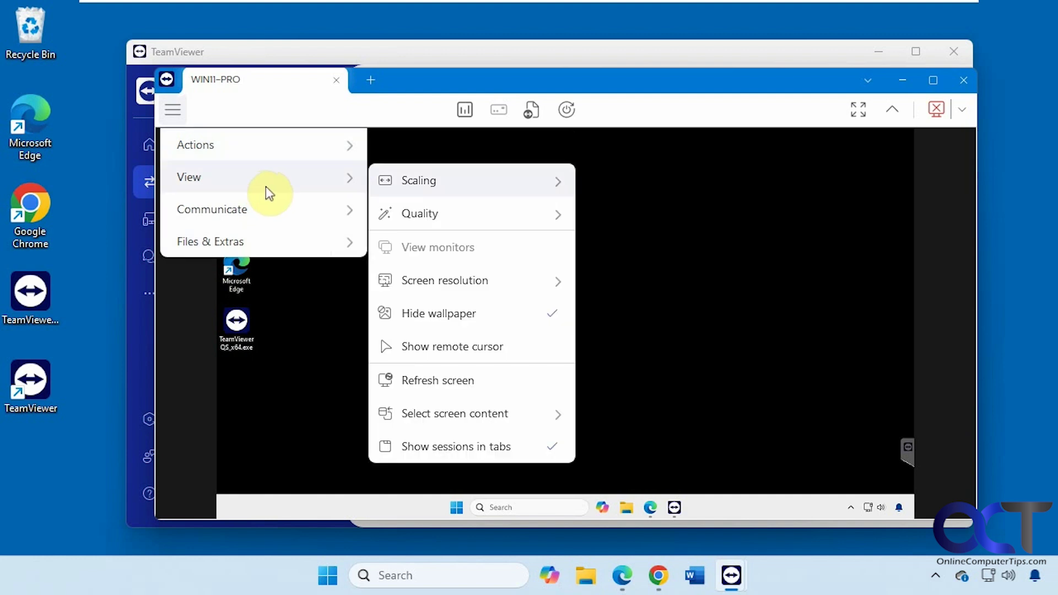
{"action": "mouse_move", "coordinate": [438, 215]}
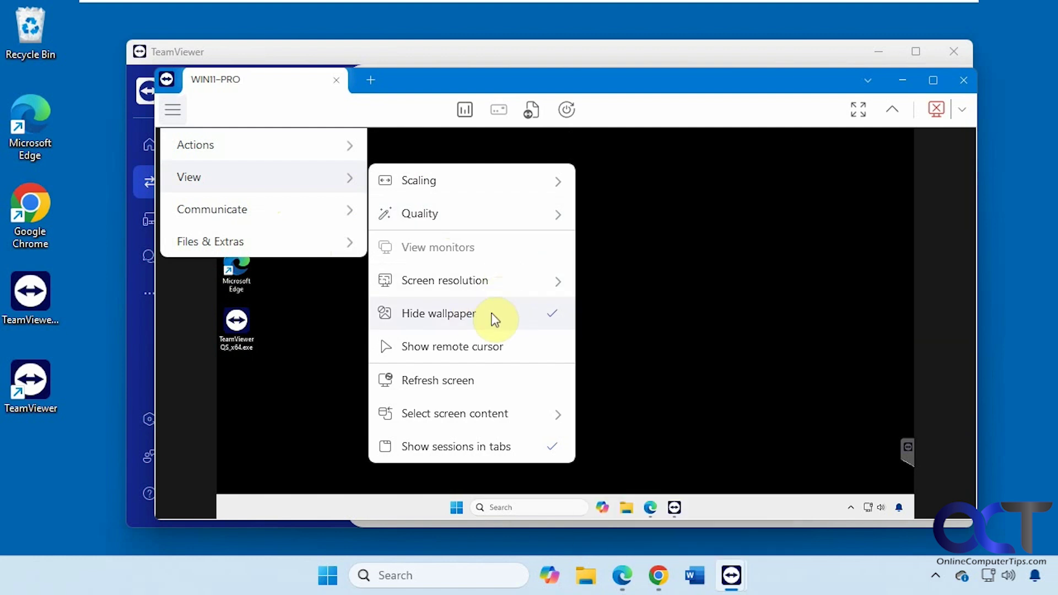
Step: Turn off Hide wallpaper to show the remote sunset wallpaper, then bring up Files & Extras
{"action": "left_click", "coordinate": [485, 312]}
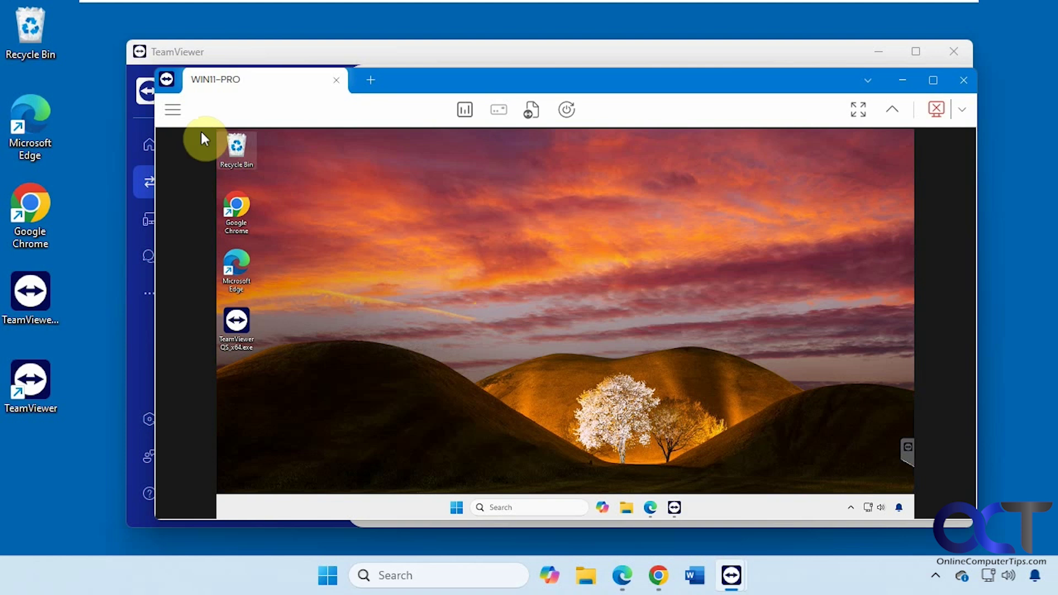
{"action": "left_click", "coordinate": [172, 109]}
{"action": "mouse_move", "coordinate": [213, 178]}
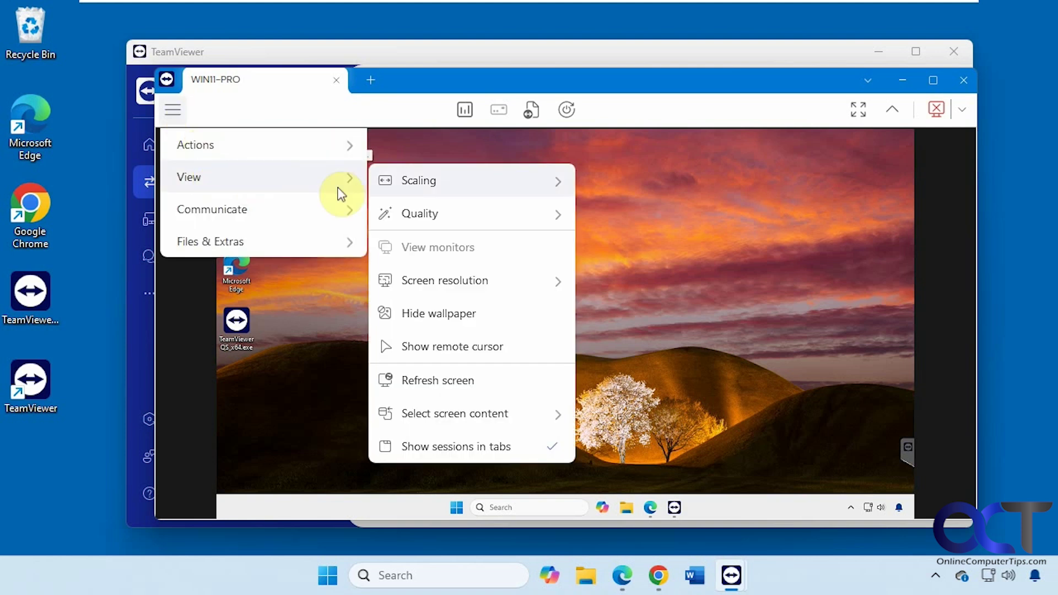
{"action": "mouse_move", "coordinate": [450, 271]}
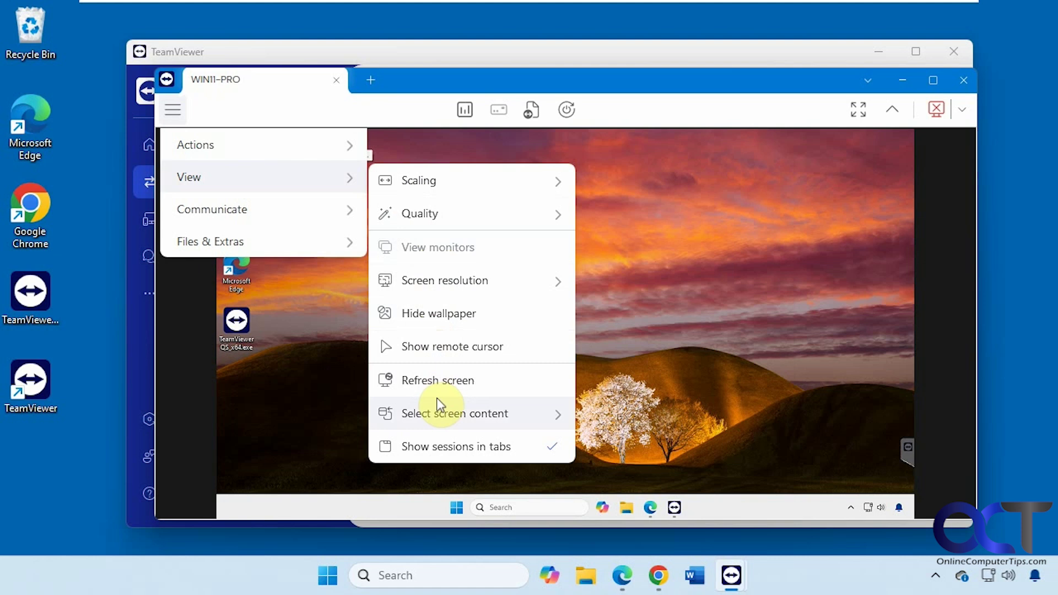
{"action": "mouse_move", "coordinate": [457, 429]}
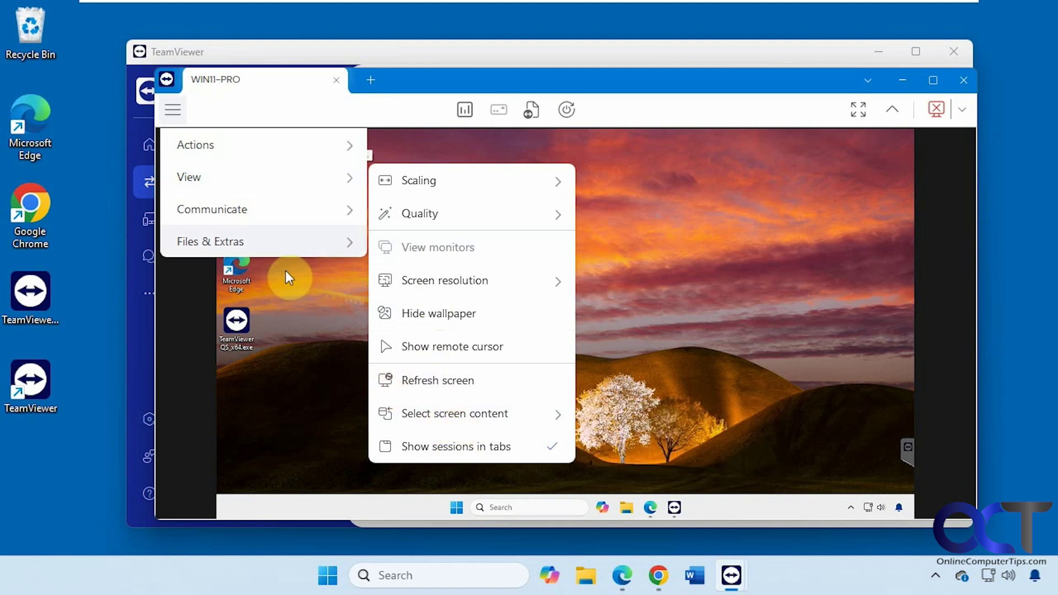
{"action": "mouse_move", "coordinate": [265, 209]}
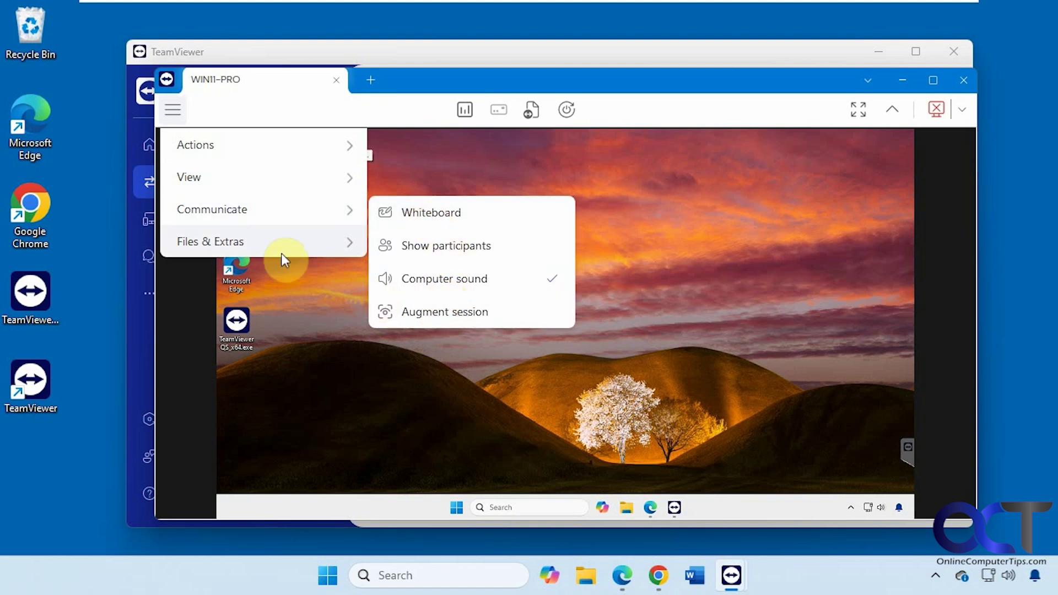
{"action": "mouse_move", "coordinate": [276, 249]}
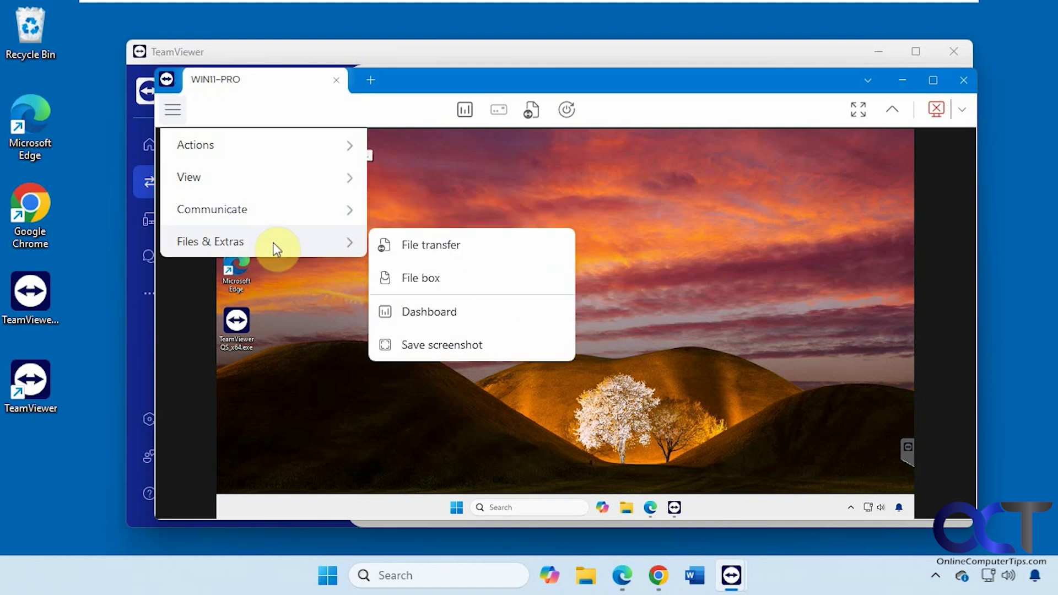
Step: Send 4 Isolation Method Steps.pptx from local Documents to the WIN11-PRO Desktop via File transfer
{"action": "left_click", "coordinate": [422, 248]}
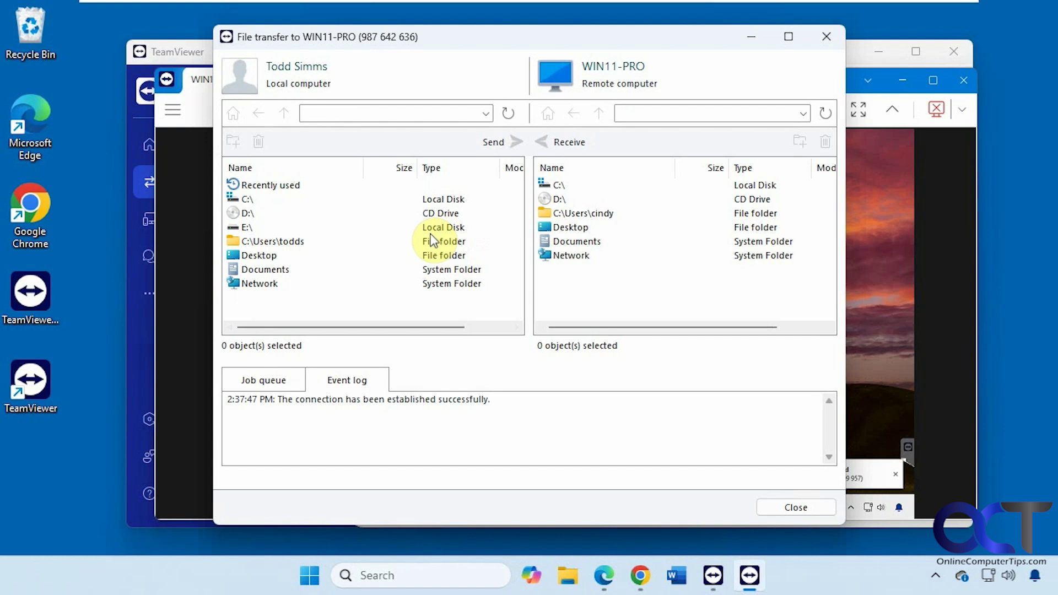
{"action": "left_click", "coordinate": [272, 269]}
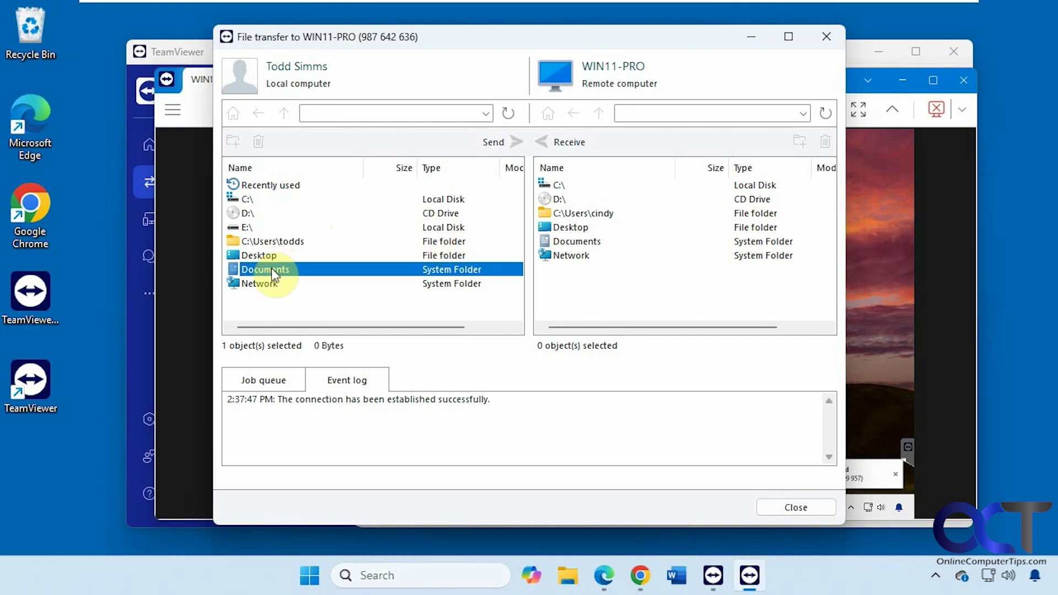
{"action": "double_click", "coordinate": [271, 269]}
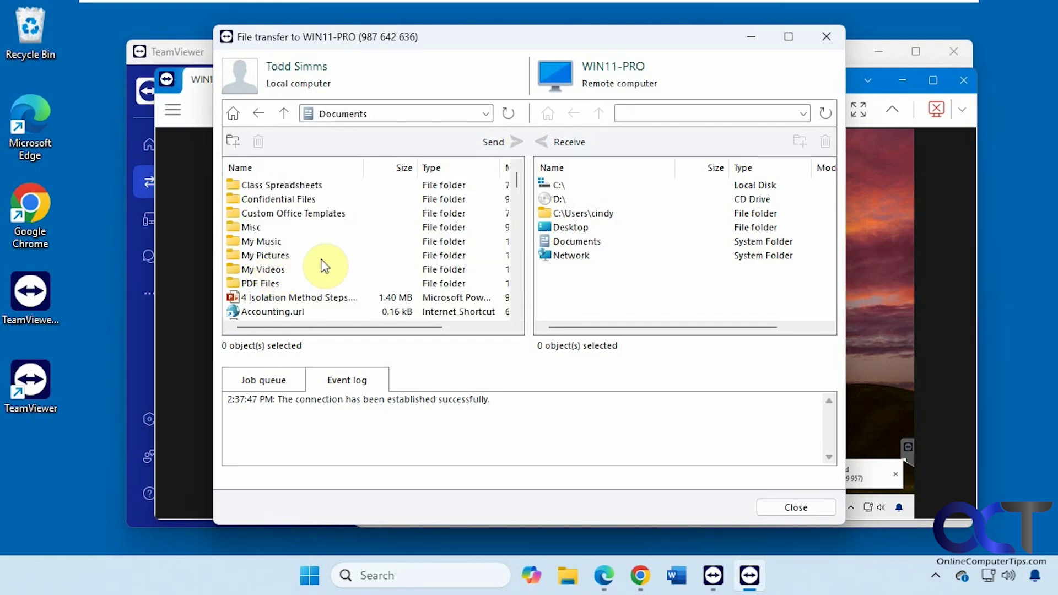
{"action": "double_click", "coordinate": [573, 227]}
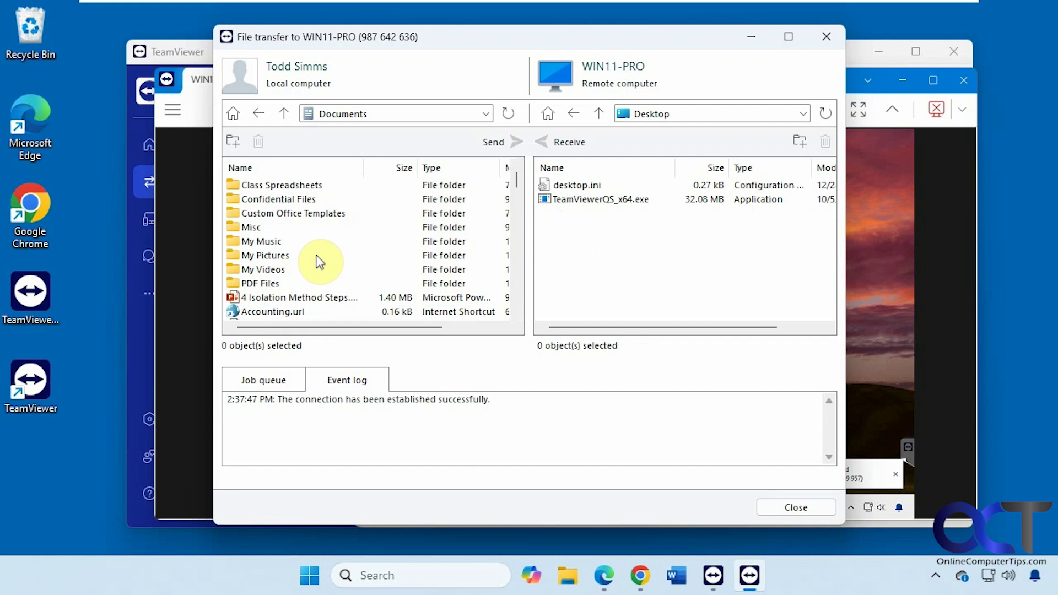
{"action": "left_click", "coordinate": [308, 297]}
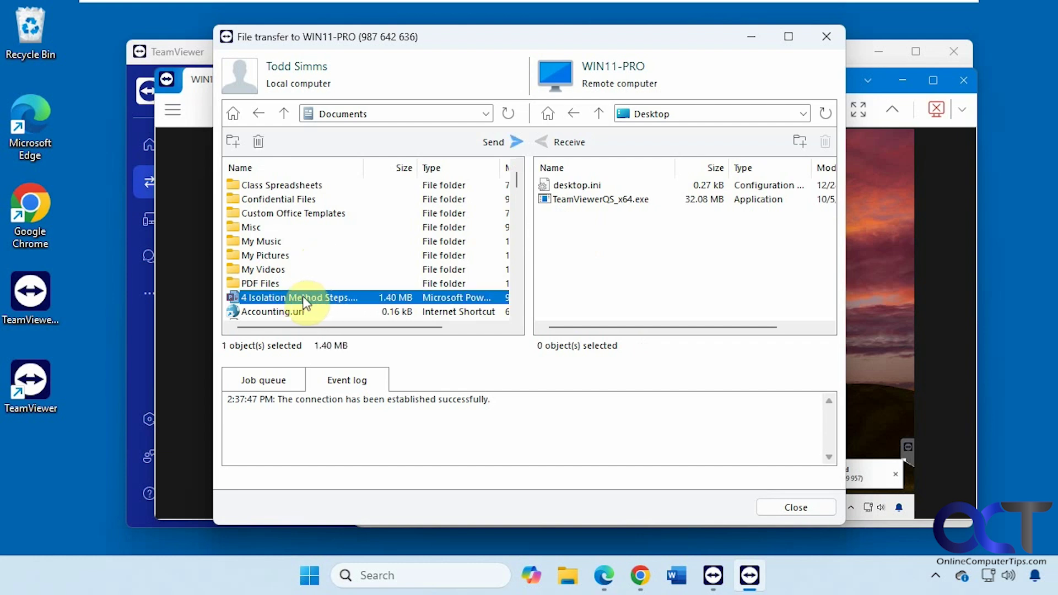
{"action": "left_click", "coordinate": [510, 142]}
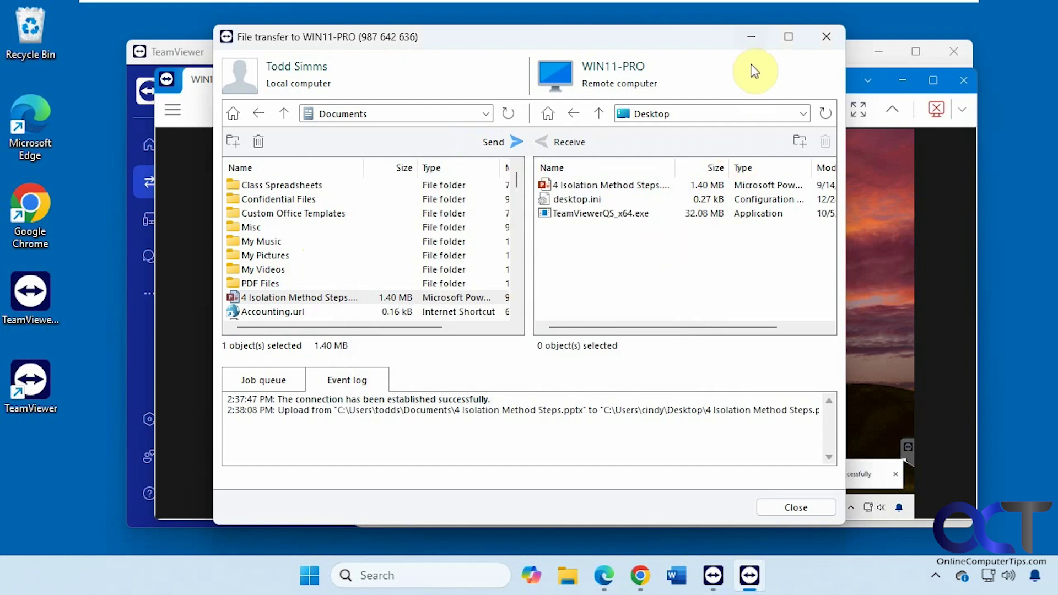
Step: Confirm the presentation arrived on the remote desktop, then restore the File transfer window
{"action": "left_click", "coordinate": [751, 37]}
{"action": "left_click", "coordinate": [249, 402]}
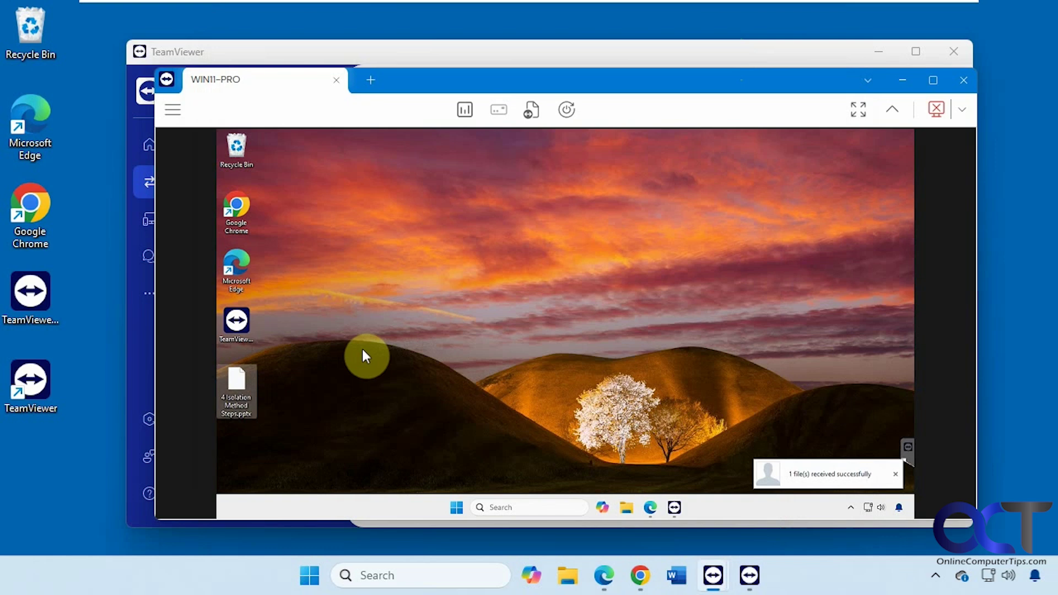
{"action": "left_click", "coordinate": [749, 575]}
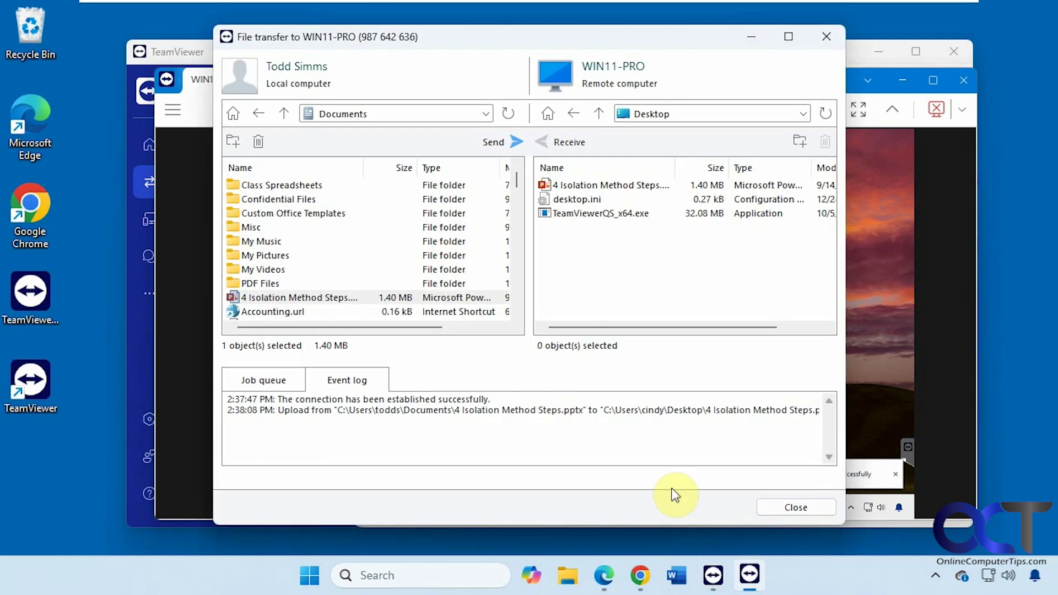
Step: Close File transfer, review WIN11-PRO's Dashboard General information, and return to the remote desktop
{"action": "left_click", "coordinate": [826, 37]}
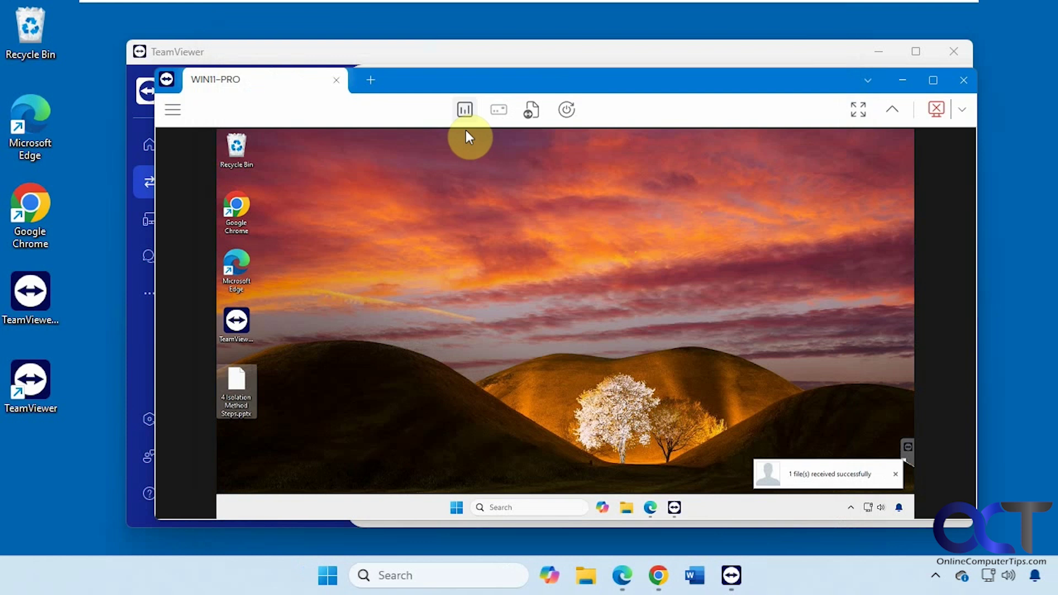
{"action": "left_click", "coordinate": [465, 110]}
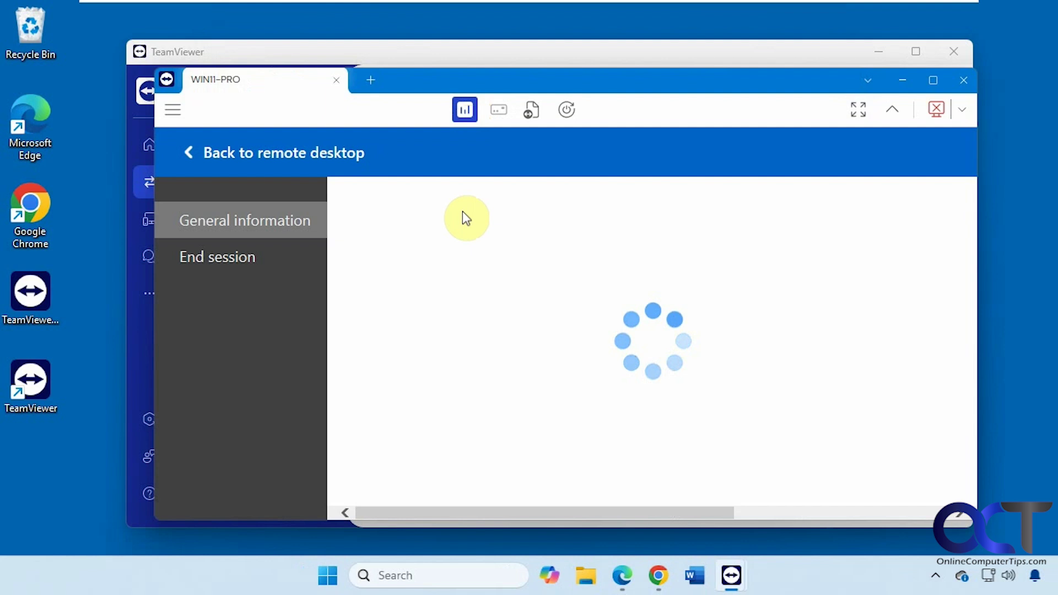
{"action": "scroll", "coordinate": [590, 339], "scroll_direction": "down", "scroll_amount": 1}
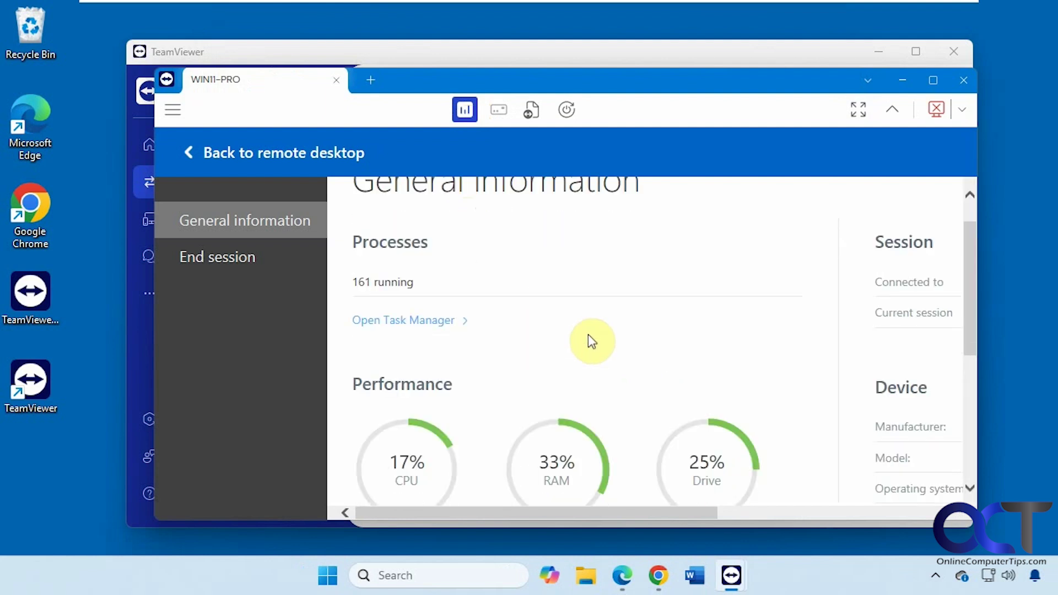
{"action": "scroll", "coordinate": [589, 339], "scroll_direction": "down", "scroll_amount": 2}
{"action": "scroll", "coordinate": [590, 338], "scroll_direction": "down", "scroll_amount": 3}
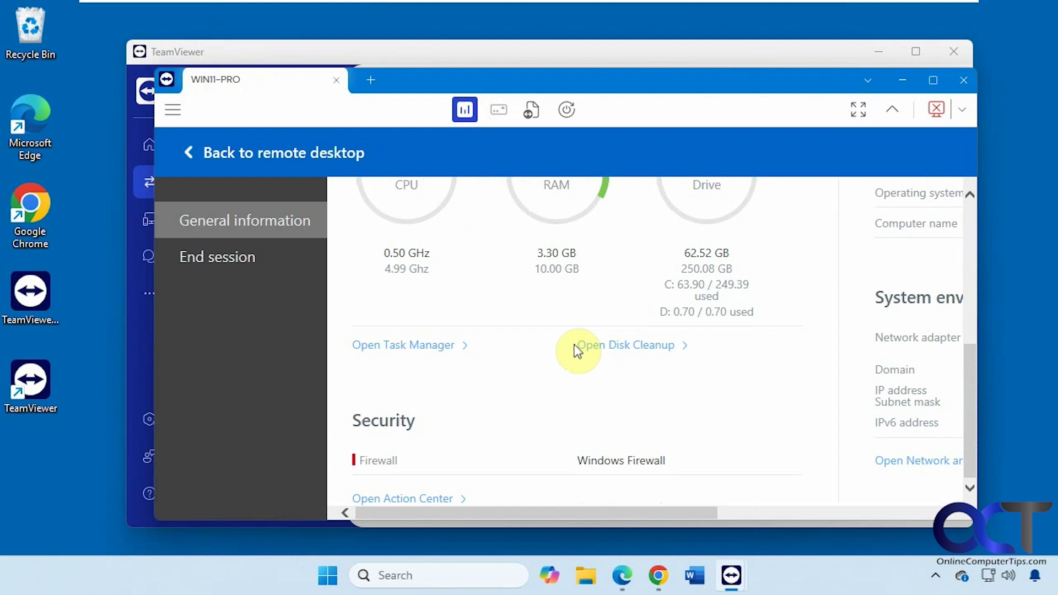
{"action": "scroll", "coordinate": [575, 347], "scroll_direction": "up", "scroll_amount": 4}
{"action": "left_click", "coordinate": [189, 154]}
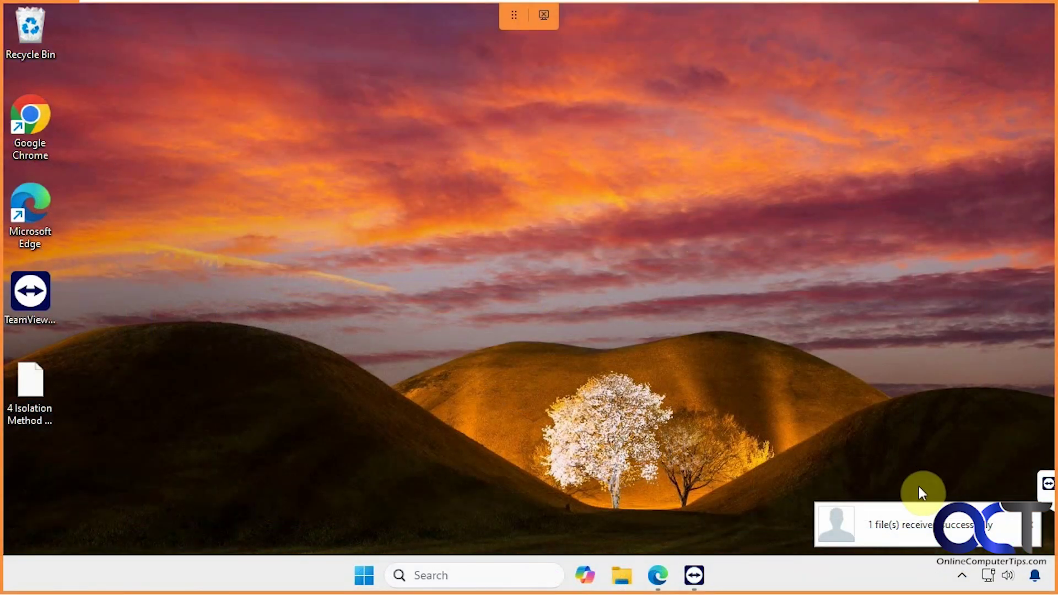
{"action": "left_click", "coordinate": [1047, 485]}
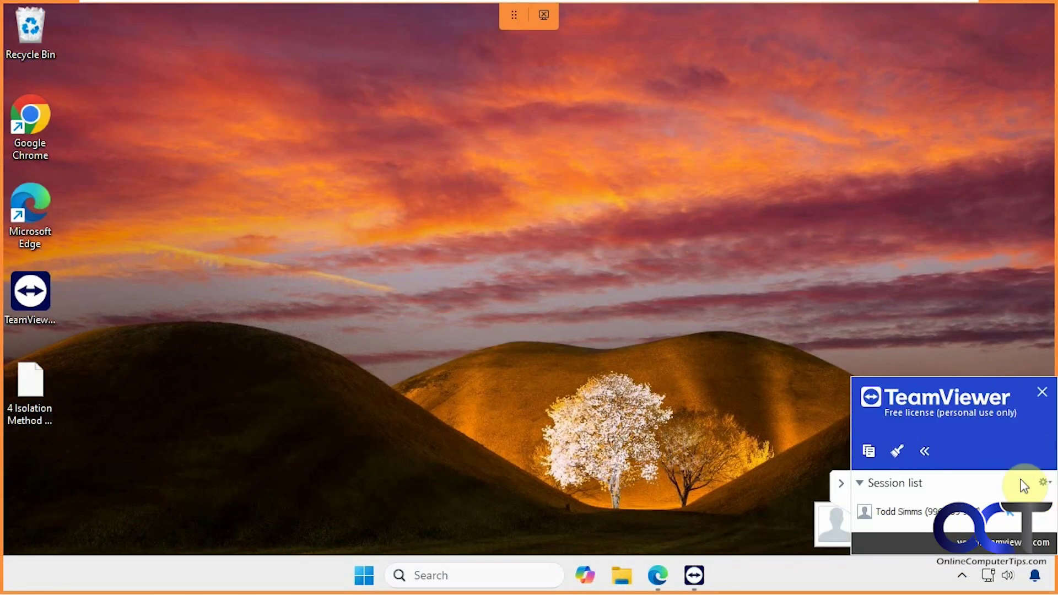
{"action": "left_click", "coordinate": [840, 485]}
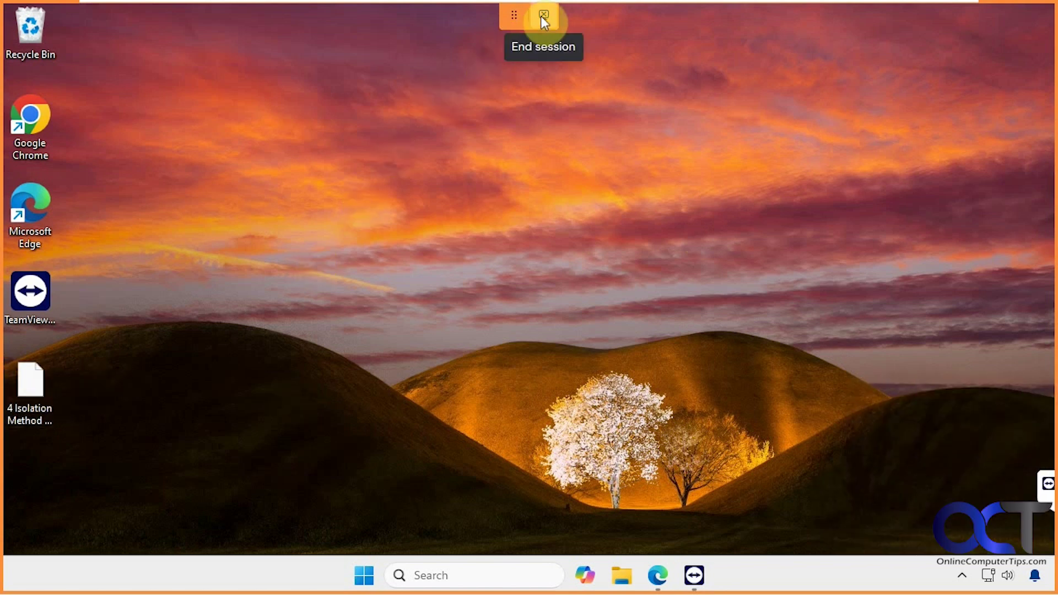
{"action": "left_click_drag", "start_coordinate": [514, 16], "coordinate": [522, 26]}
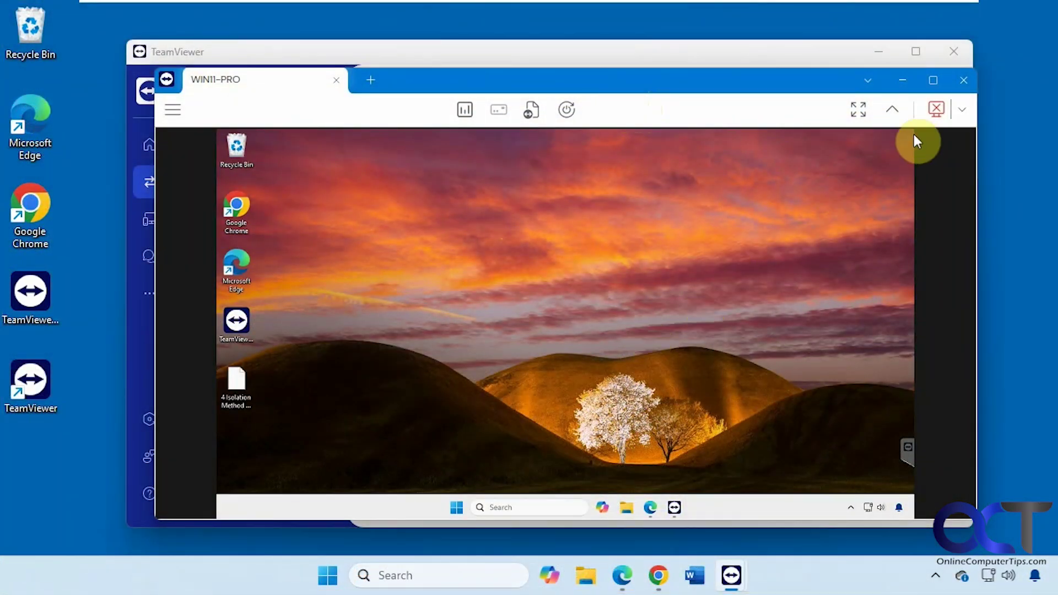
Step: End the WIN11-PRO session, dismiss the Sponsored session notice, and expand All managed devices in Devices
{"action": "left_click", "coordinate": [935, 112]}
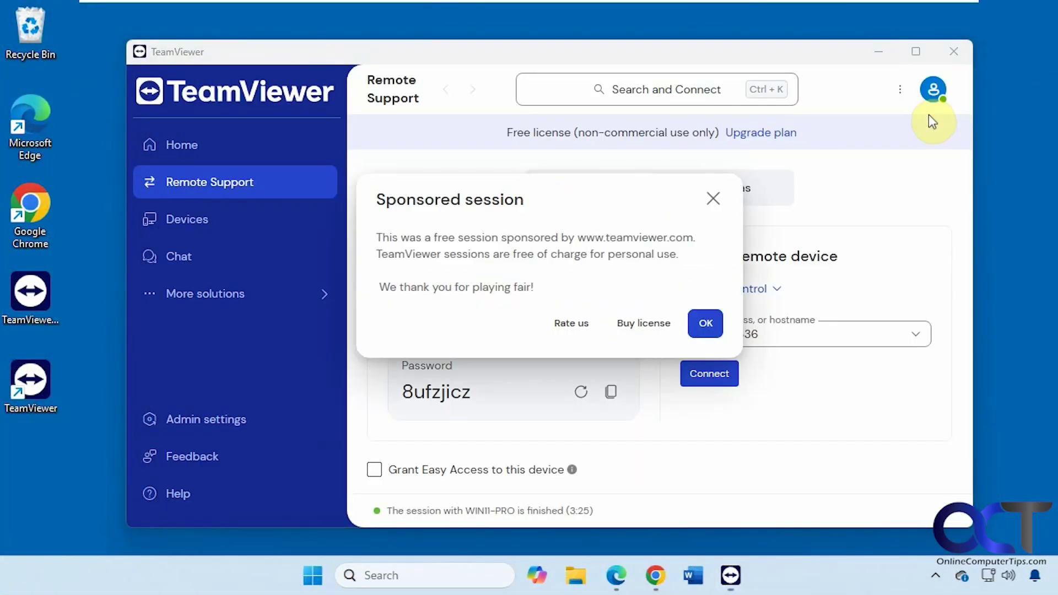
{"action": "left_click", "coordinate": [714, 200]}
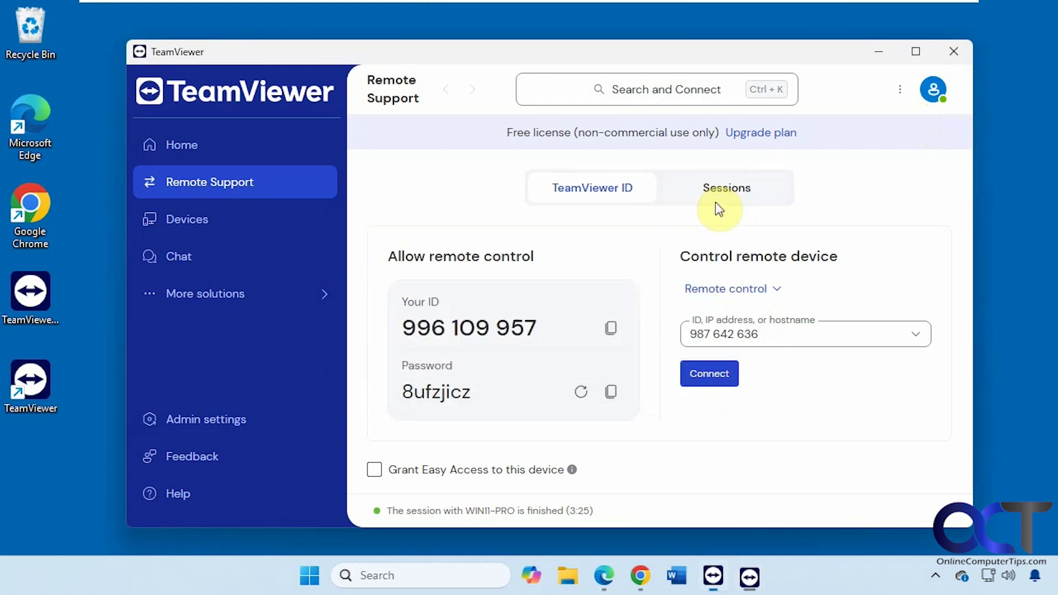
{"action": "left_click", "coordinate": [209, 230]}
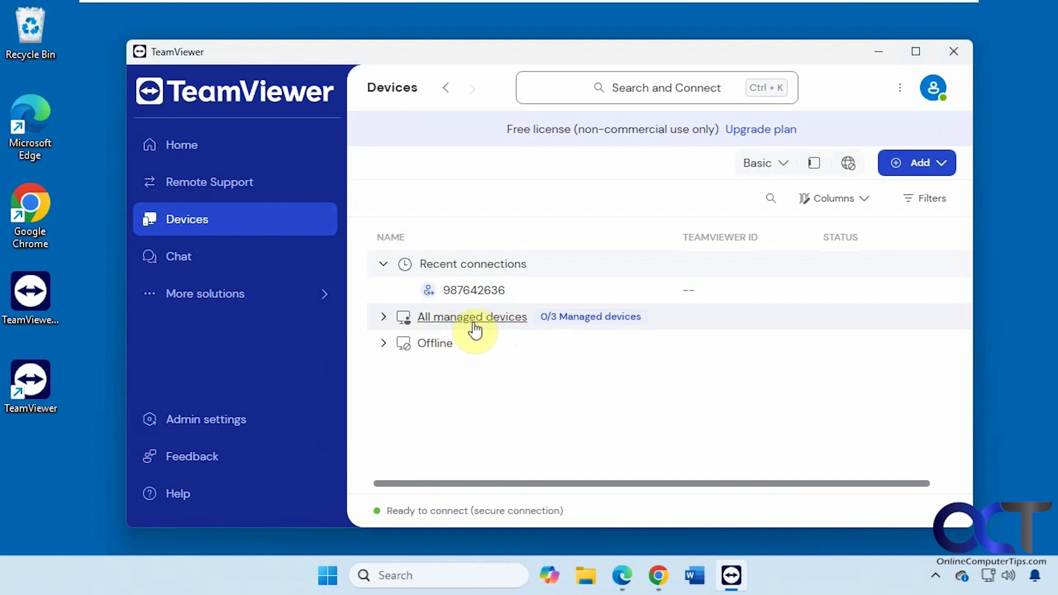
{"action": "left_click", "coordinate": [384, 318]}
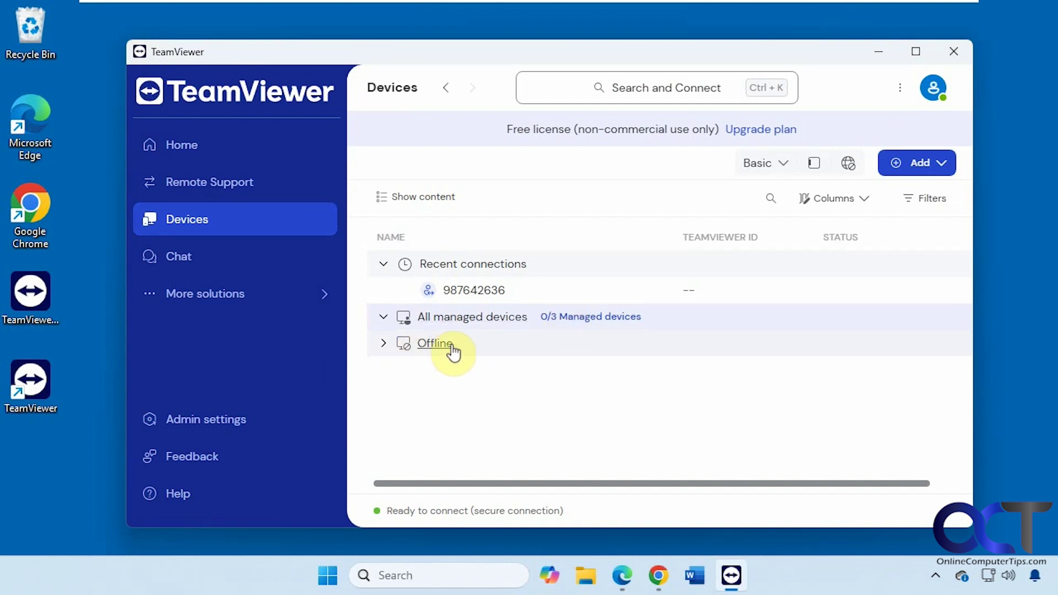
Step: Look through the Chat page and Admin settings, then close the TeamViewer window
{"action": "left_click", "coordinate": [205, 267]}
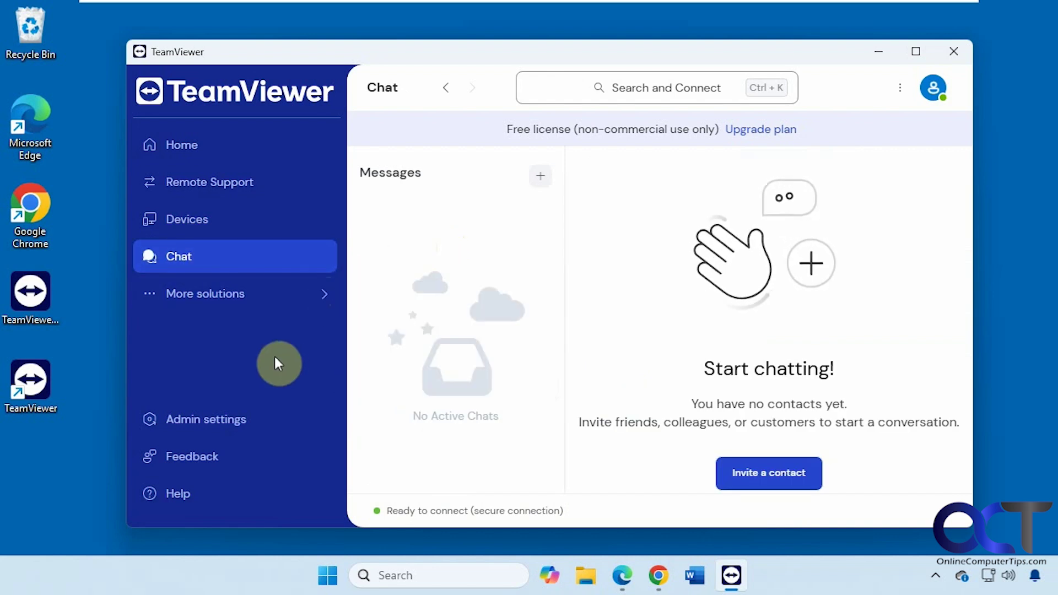
{"action": "left_click", "coordinate": [223, 427]}
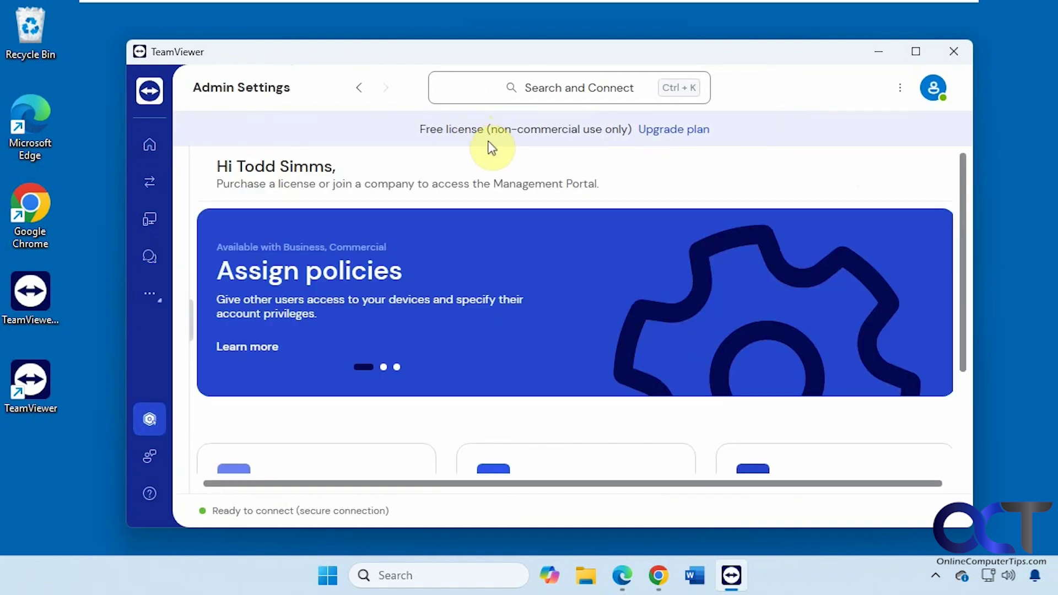
{"action": "scroll", "coordinate": [560, 357], "scroll_direction": "down", "scroll_amount": 2}
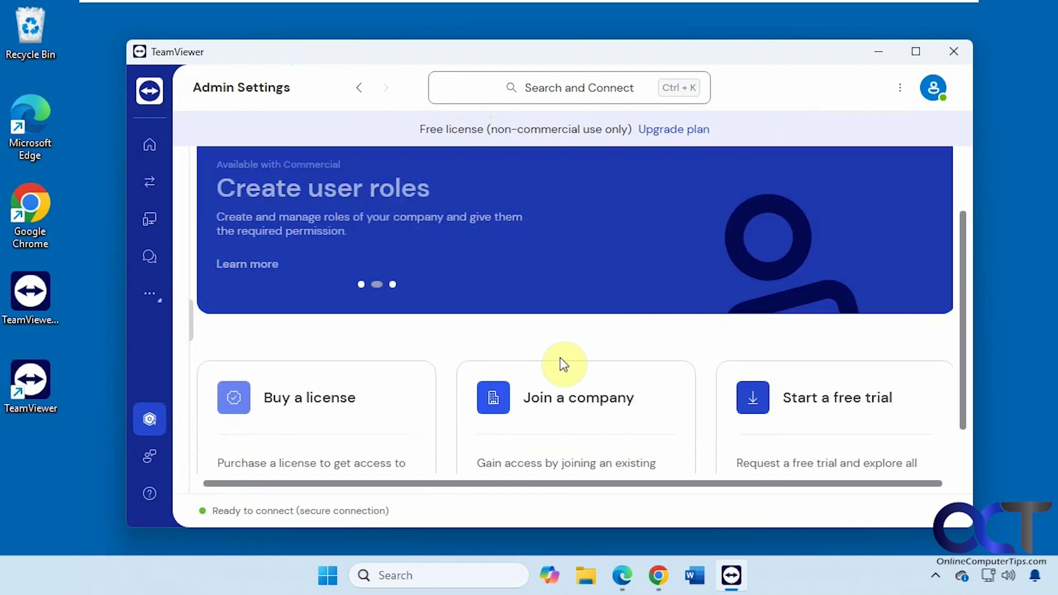
{"action": "scroll", "coordinate": [560, 391], "scroll_direction": "down", "scroll_amount": 1}
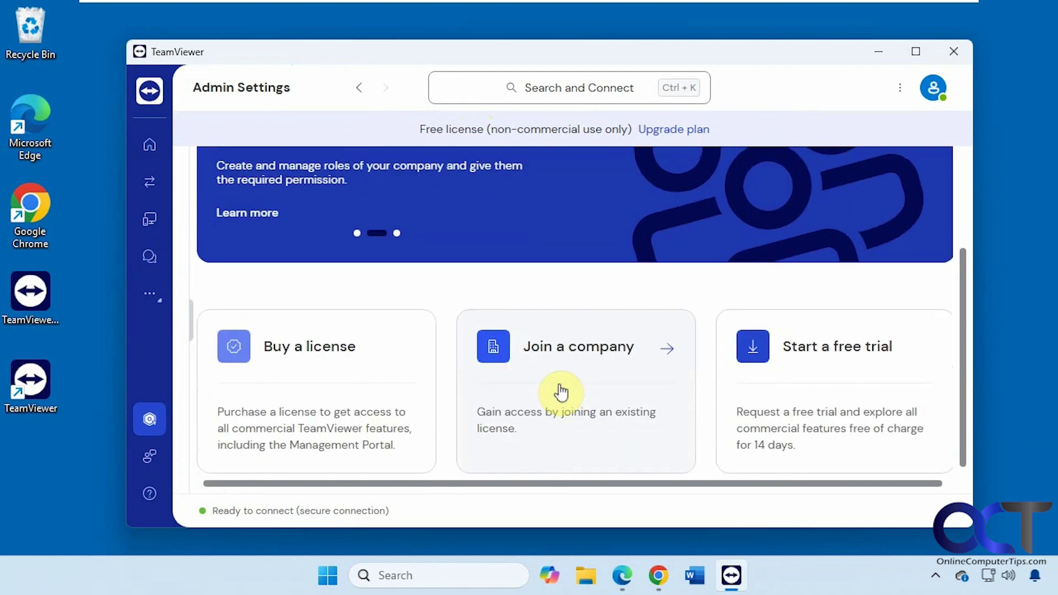
{"action": "scroll", "coordinate": [562, 392], "scroll_direction": "up", "scroll_amount": 3}
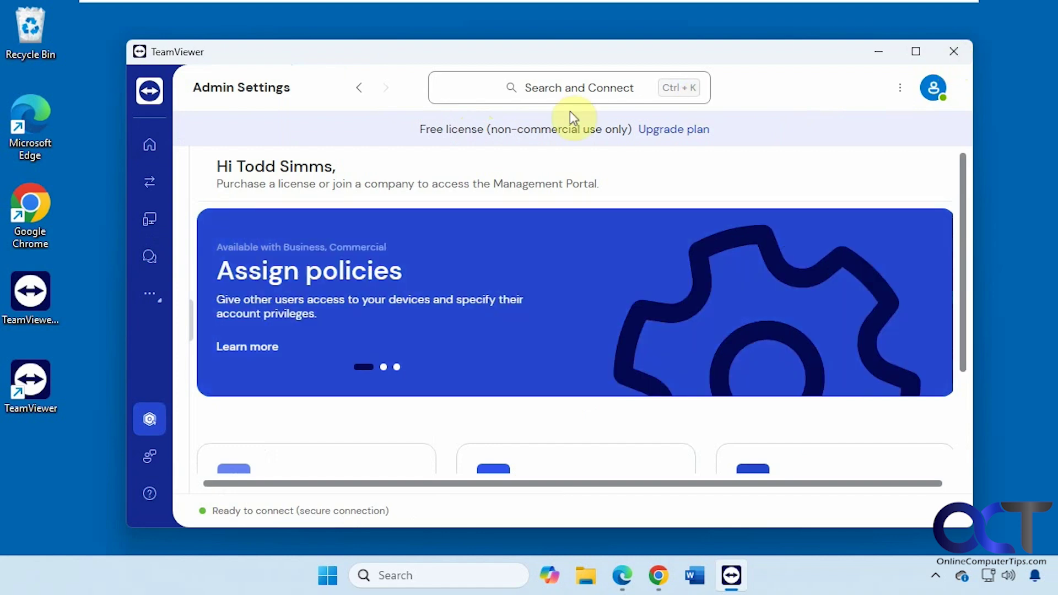
{"action": "left_click", "coordinate": [360, 89]}
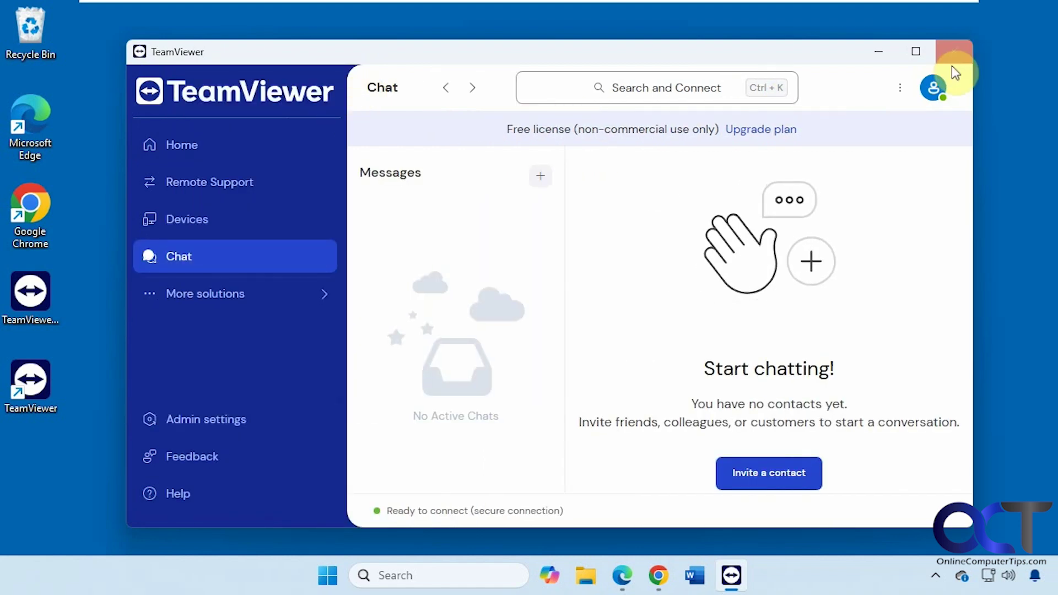
{"action": "left_click", "coordinate": [954, 54]}
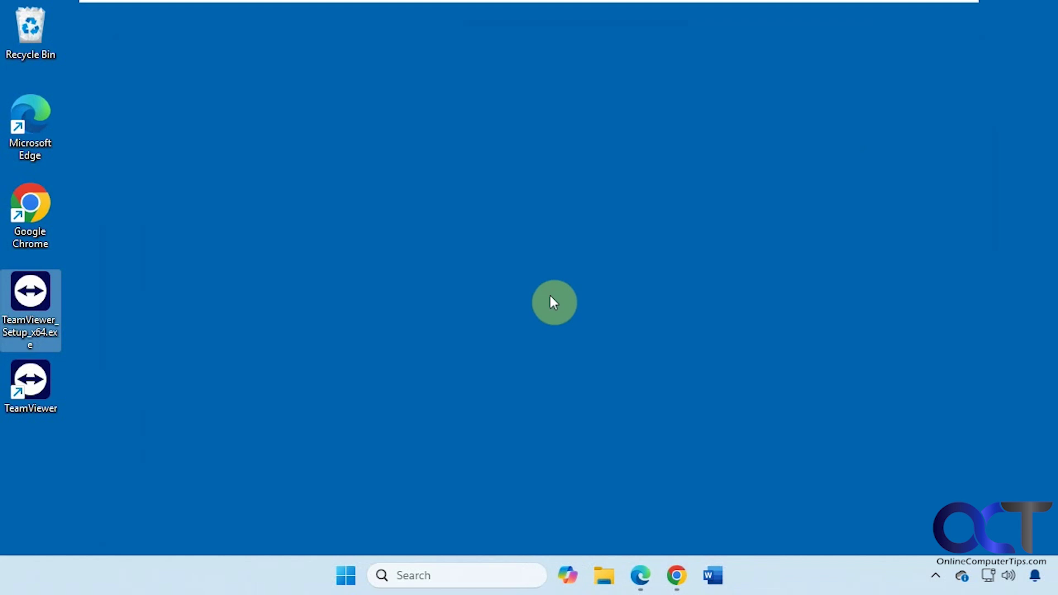
Step: Restore Chrome from the taskbar to show the TeamViewer for Windows download page
{"action": "left_click", "coordinate": [676, 587]}
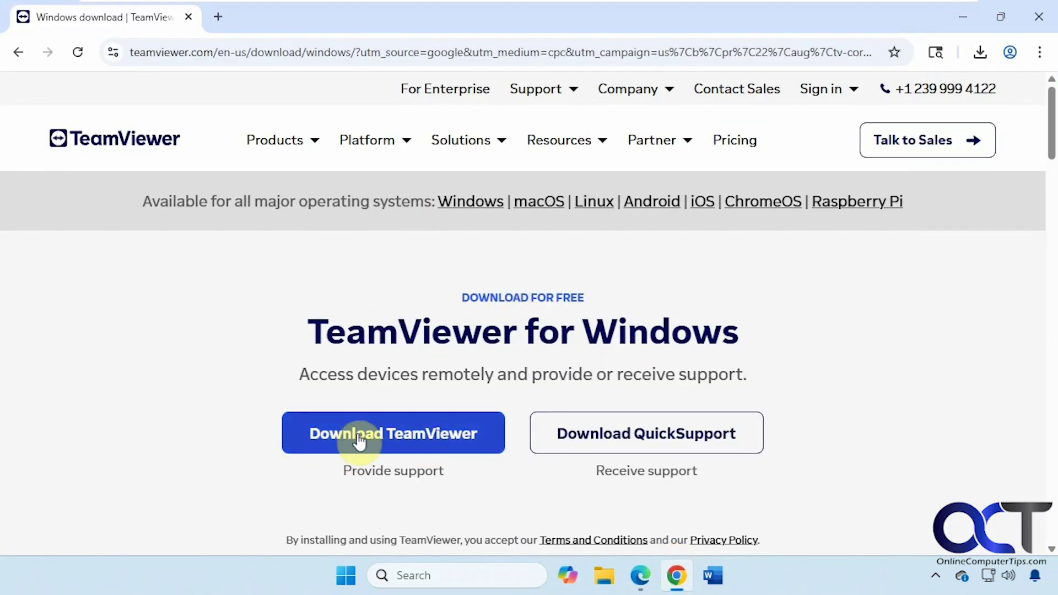